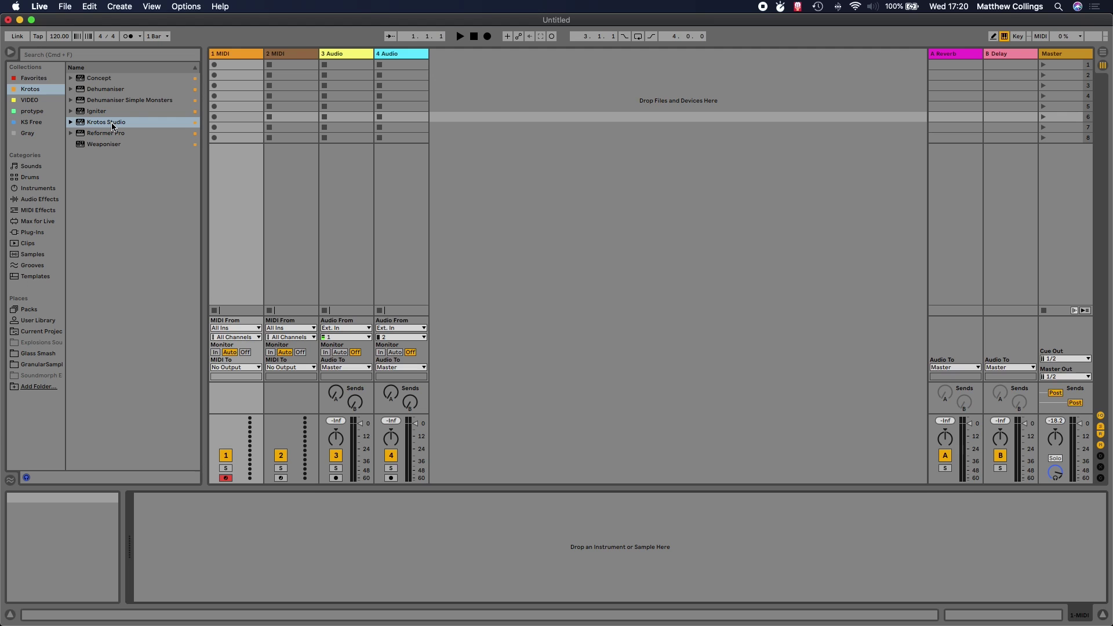
# - Load Krotos Studio onto the first MIDI track and switch to Arrangement view
pyautogui.click(241, 54)
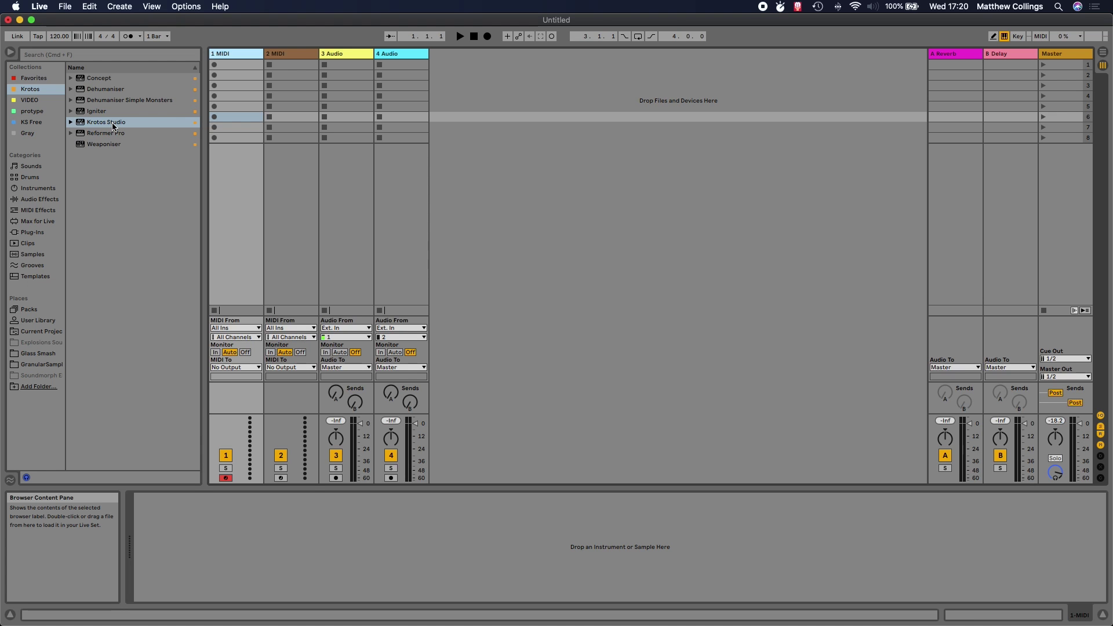
pyautogui.moveTo(114, 125); pyautogui.dragTo(235, 176)
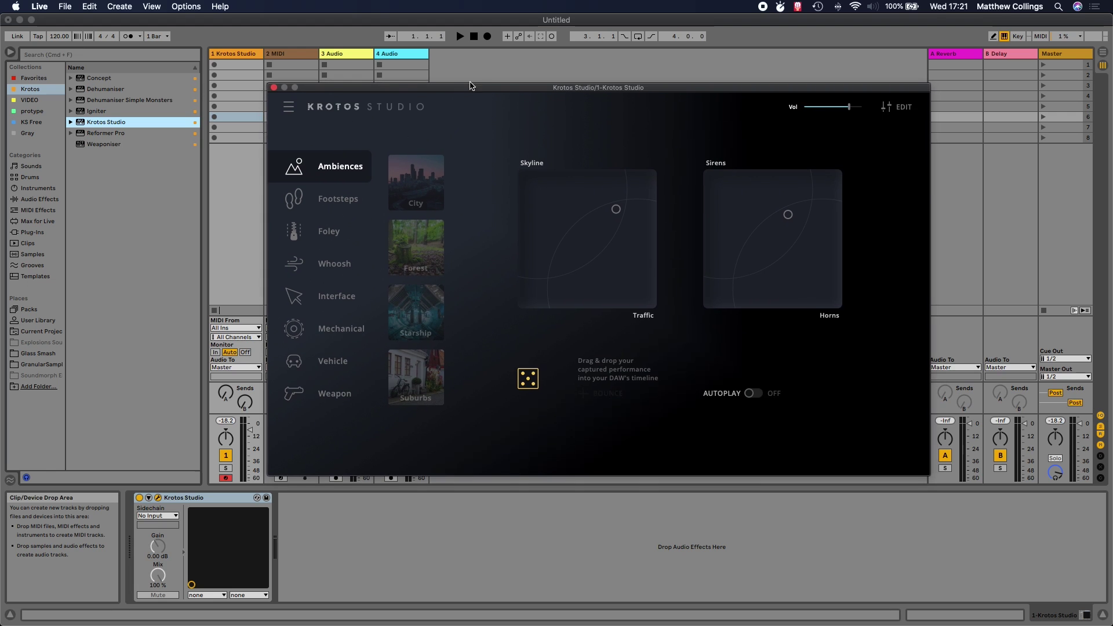
pyautogui.press('Tab')
# - Start autoplaying the City ambience and push the Sirens blend toward Horns
pyautogui.moveTo(468, 85); pyautogui.dragTo(512, 154)
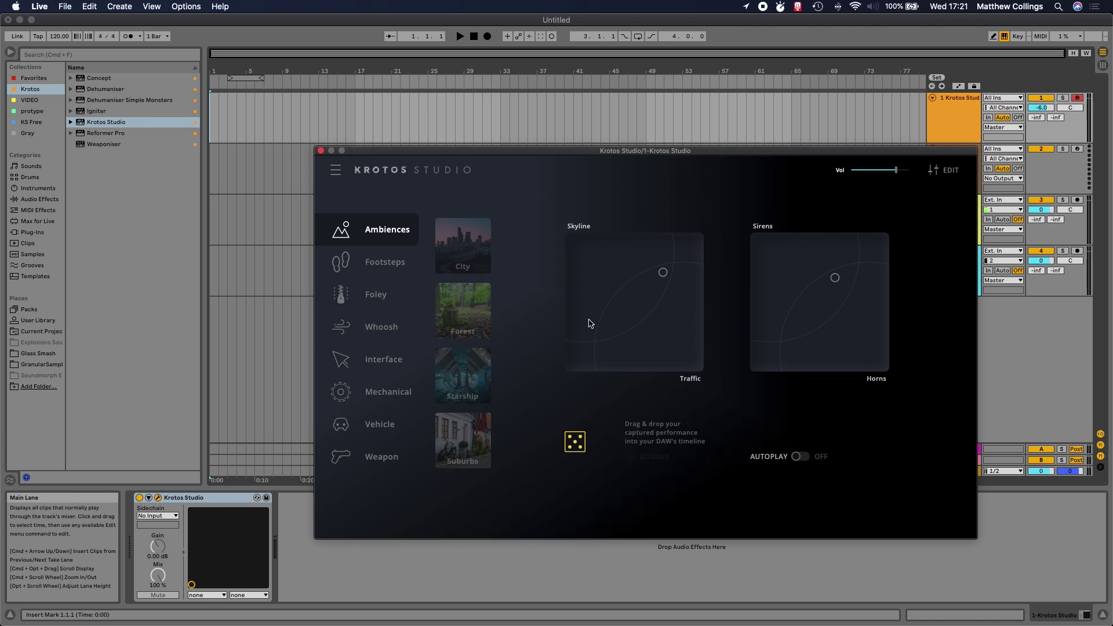
pyautogui.press('space')
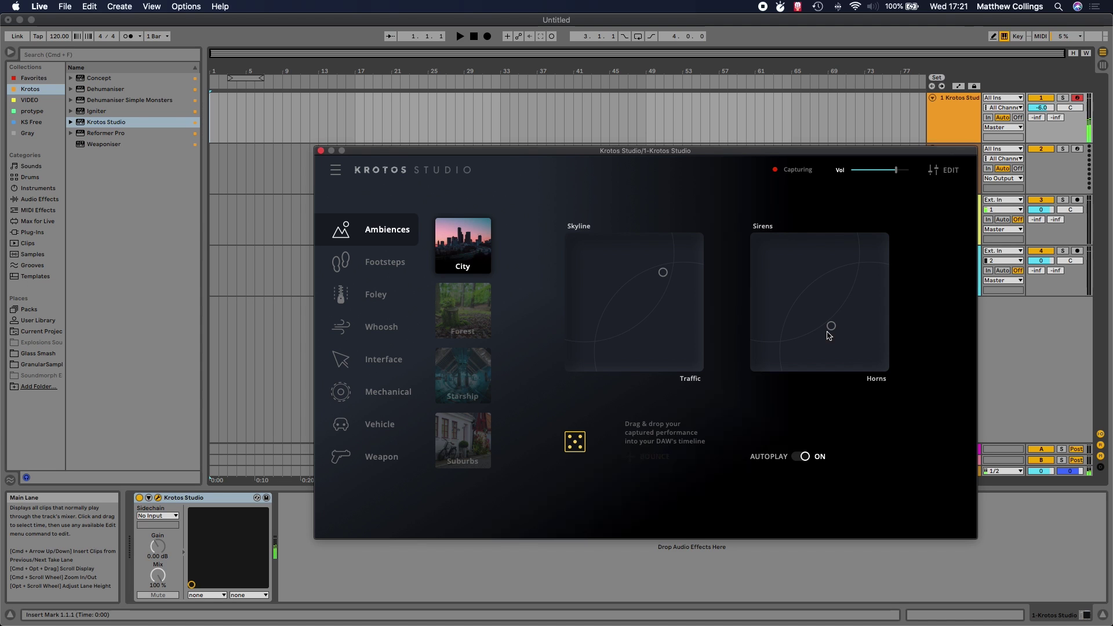
pyautogui.moveTo(833, 328); pyautogui.dragTo(871, 343)
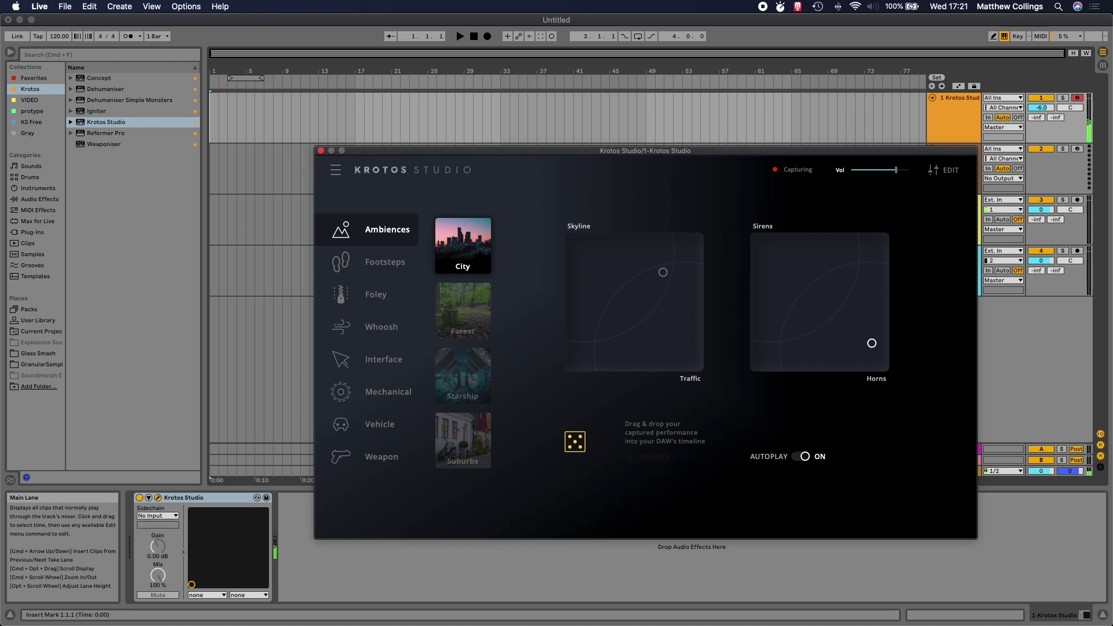
# - Vary the City ambience by moving the Sirens dot left then up-right, and Skyline up-left then down-right
pyautogui.moveTo(871, 342); pyautogui.dragTo(796, 343)
pyautogui.moveTo(662, 273); pyautogui.dragTo(596, 250)
pyautogui.moveTo(597, 253); pyautogui.dragTo(626, 264)
pyautogui.moveTo(796, 343); pyautogui.dragTo(816, 296)
# - End the City capture, drop the bounce onto track 2, and play the arrangement
pyautogui.click(798, 457)
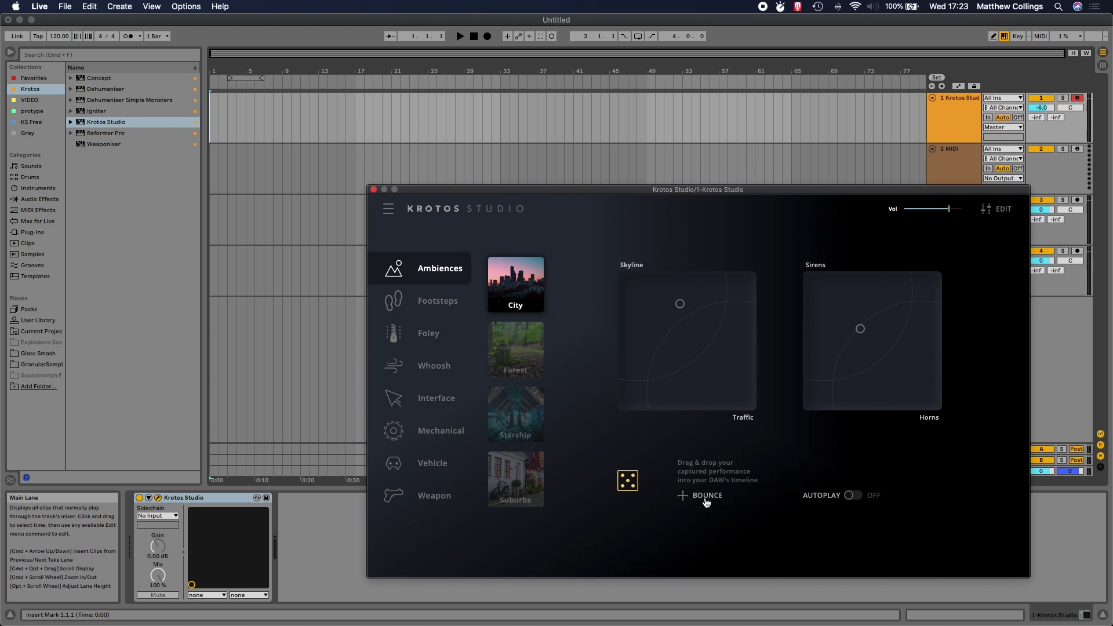
pyautogui.moveTo(704, 496); pyautogui.dragTo(208, 168)
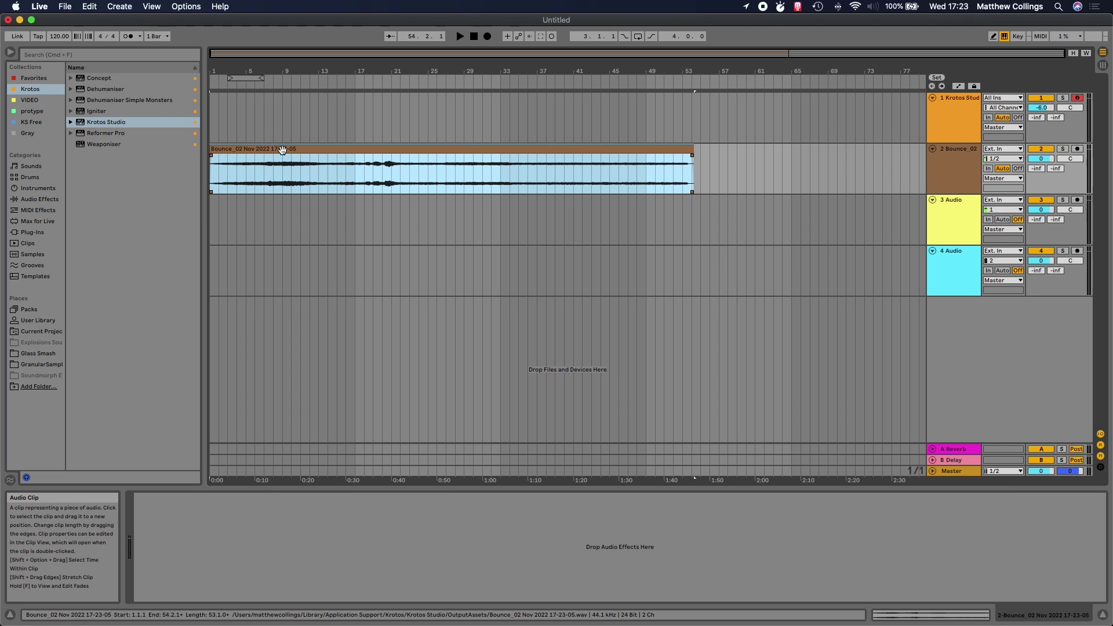
pyautogui.press('space')
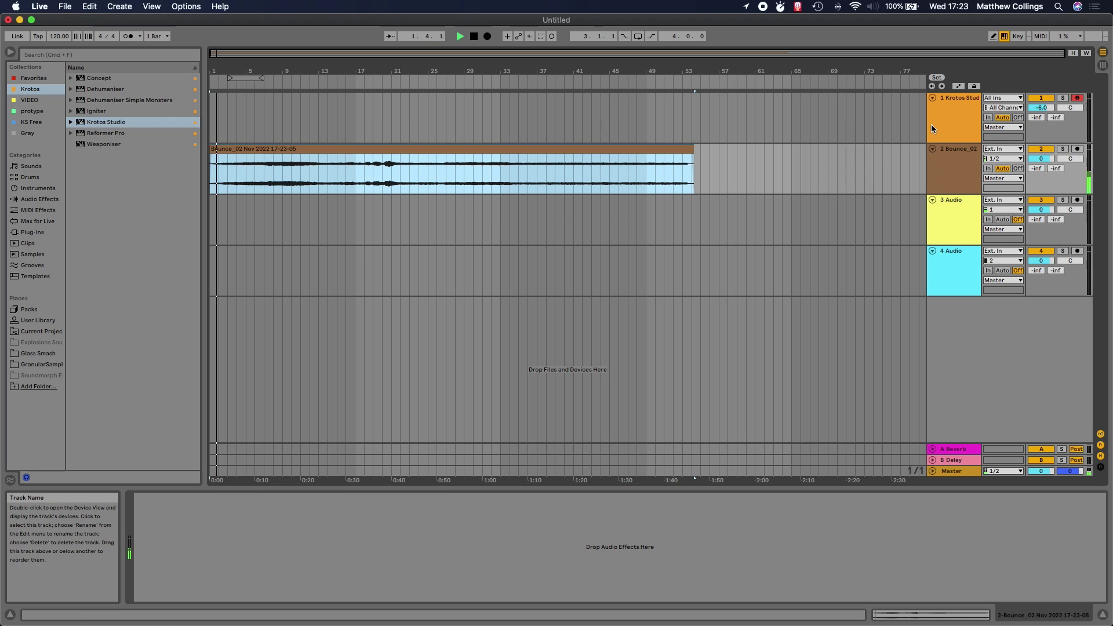
# - Widen the track headers, lower track 2 to -6.3 dB, enlarge its lane, and fade out the clip
pyautogui.moveTo(927, 124); pyautogui.dragTo(877, 124)
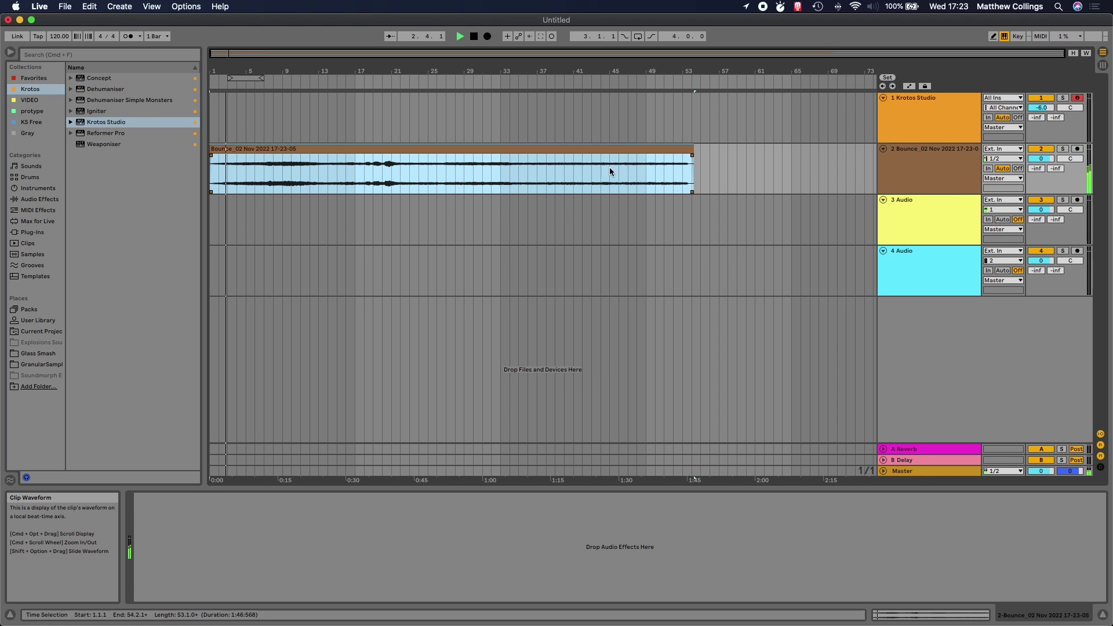
pyautogui.moveTo(1041, 158); pyautogui.dragTo(1041, 186)
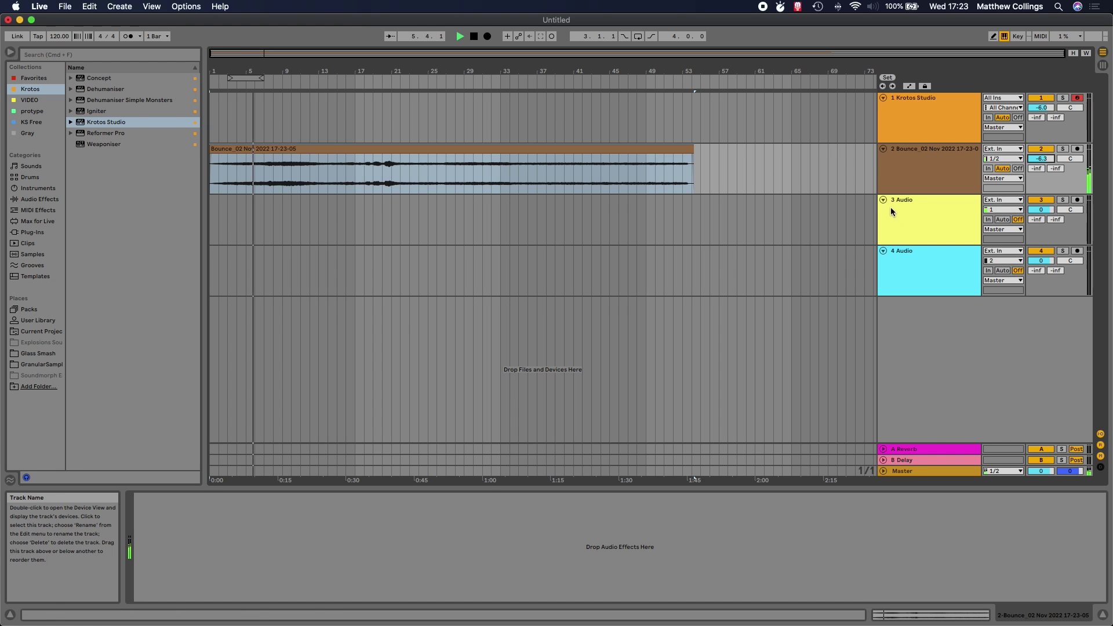
pyautogui.moveTo(888, 196); pyautogui.dragTo(711, 246)
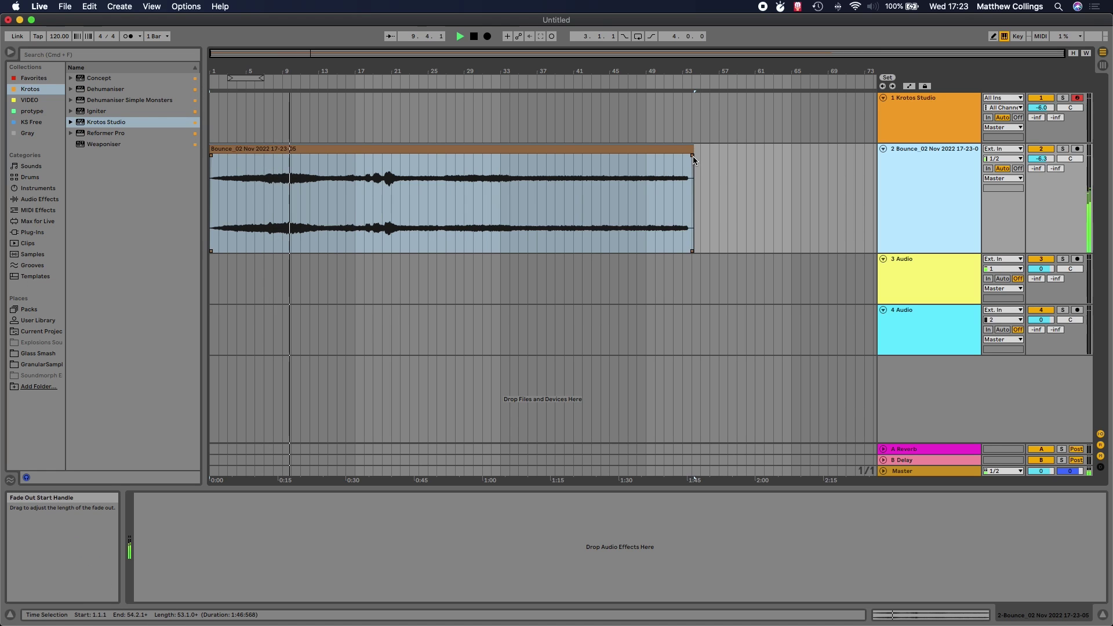
pyautogui.moveTo(693, 155); pyautogui.dragTo(688, 155)
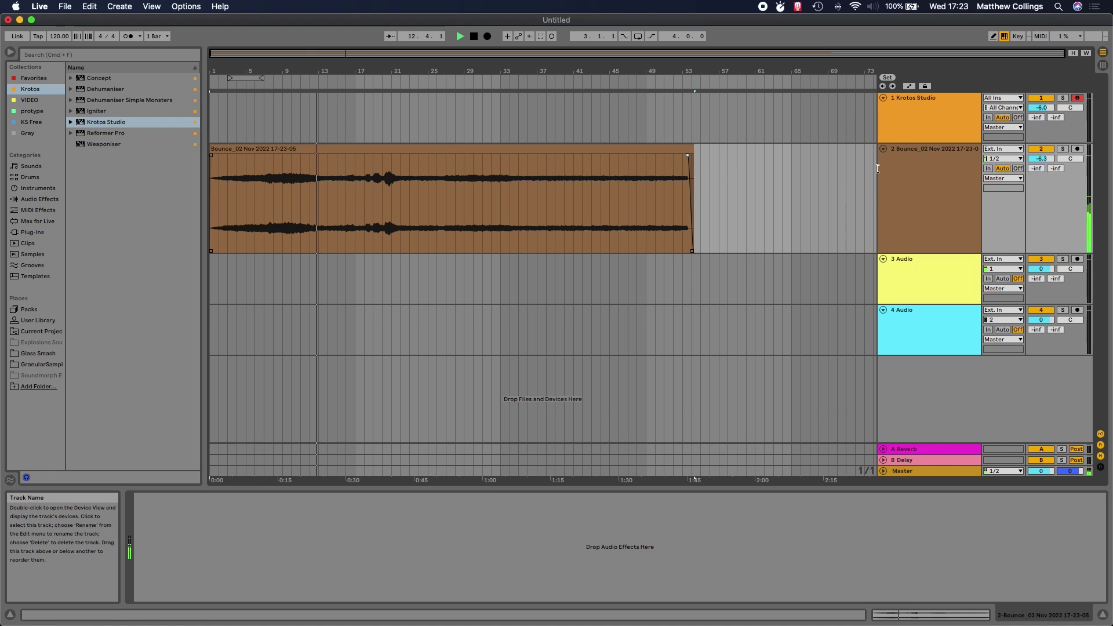
pyautogui.click(899, 123)
# - Stop playback, switch Krotos Studio to Suburbs, and shift Birds downward and Kids Playing right
pyautogui.press('space')
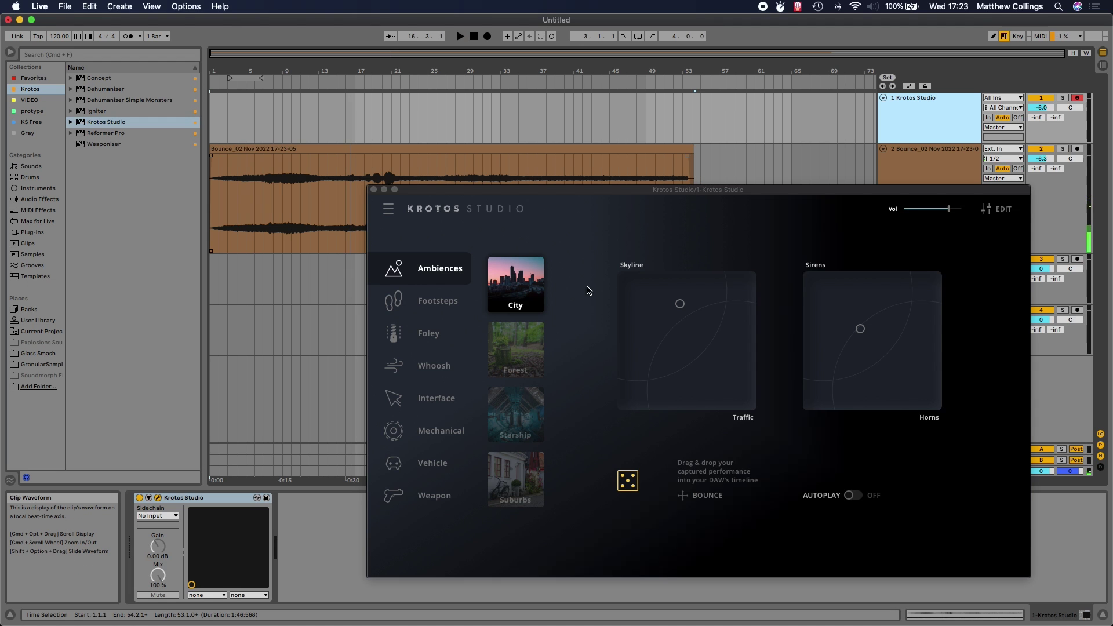
pyautogui.click(517, 482)
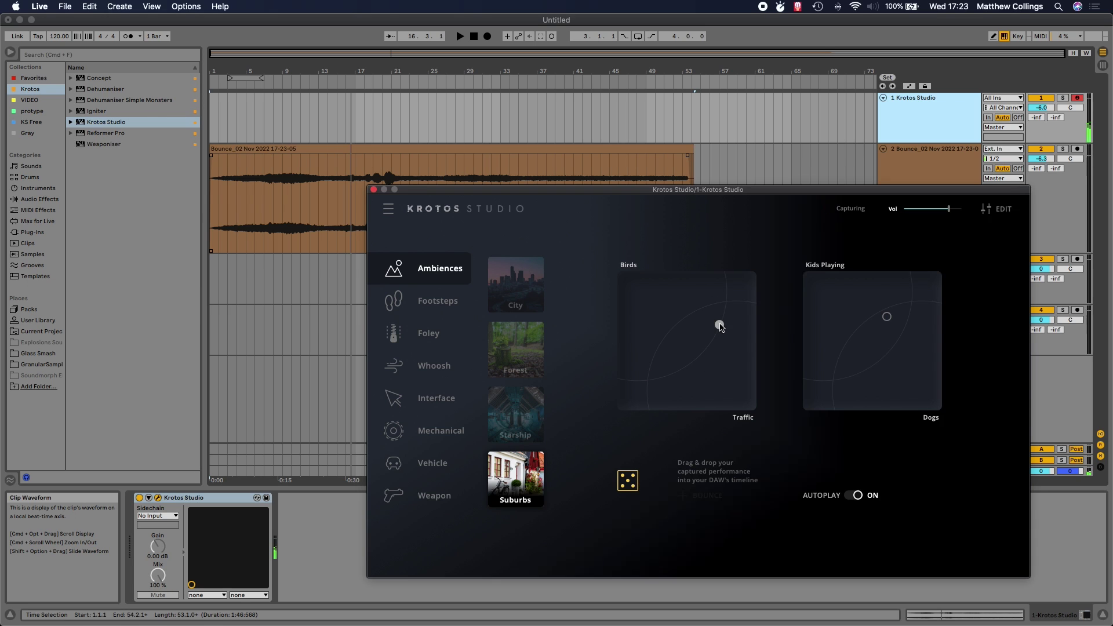
pyautogui.moveTo(718, 327); pyautogui.dragTo(721, 350)
pyautogui.moveTo(871, 327); pyautogui.dragTo(900, 330)
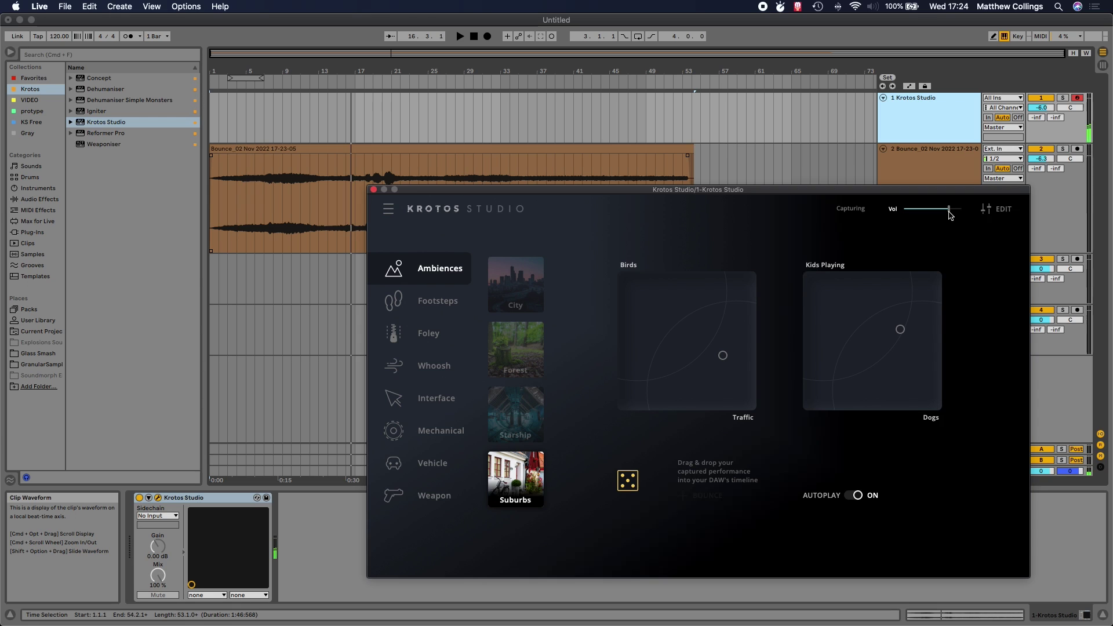
pyautogui.moveTo(755, 189); pyautogui.dragTo(719, 228)
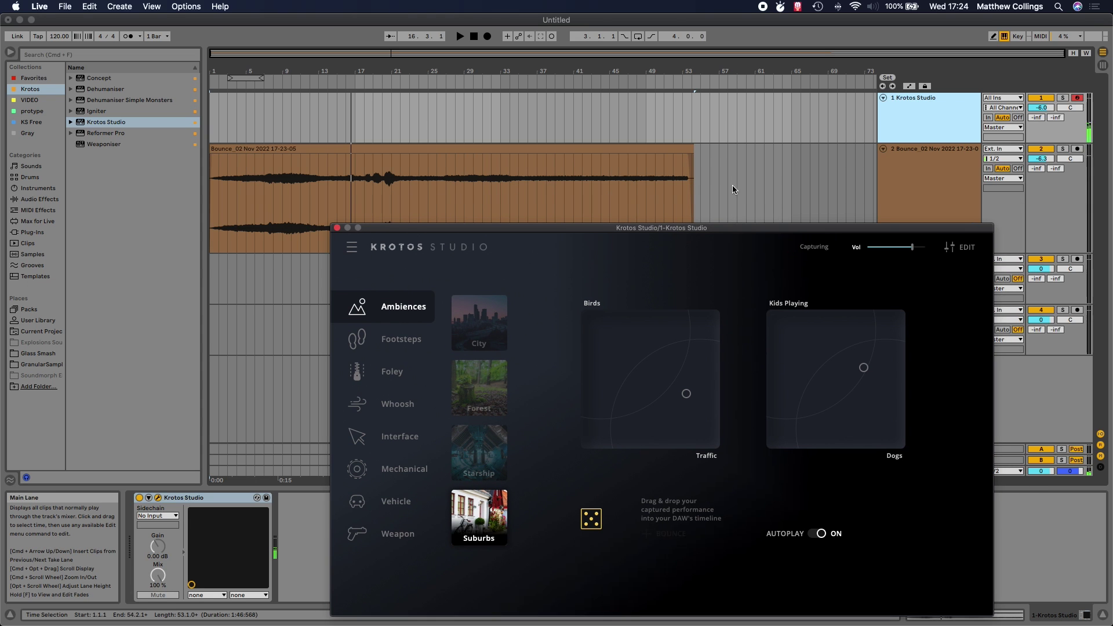
# - Loop bars 57–90 on track 2 and turn down Krotos Studio's output volume
pyautogui.click(732, 186)
pyautogui.moveTo(778, 175); pyautogui.dragTo(865, 206)
pyautogui.press('super+l')
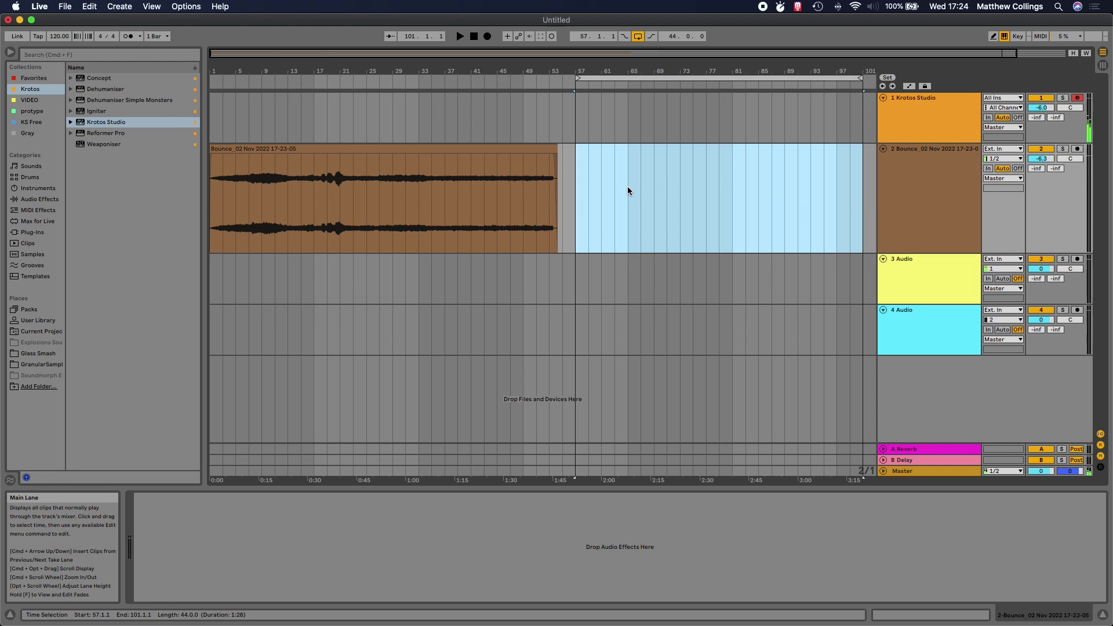
pyautogui.click(909, 136)
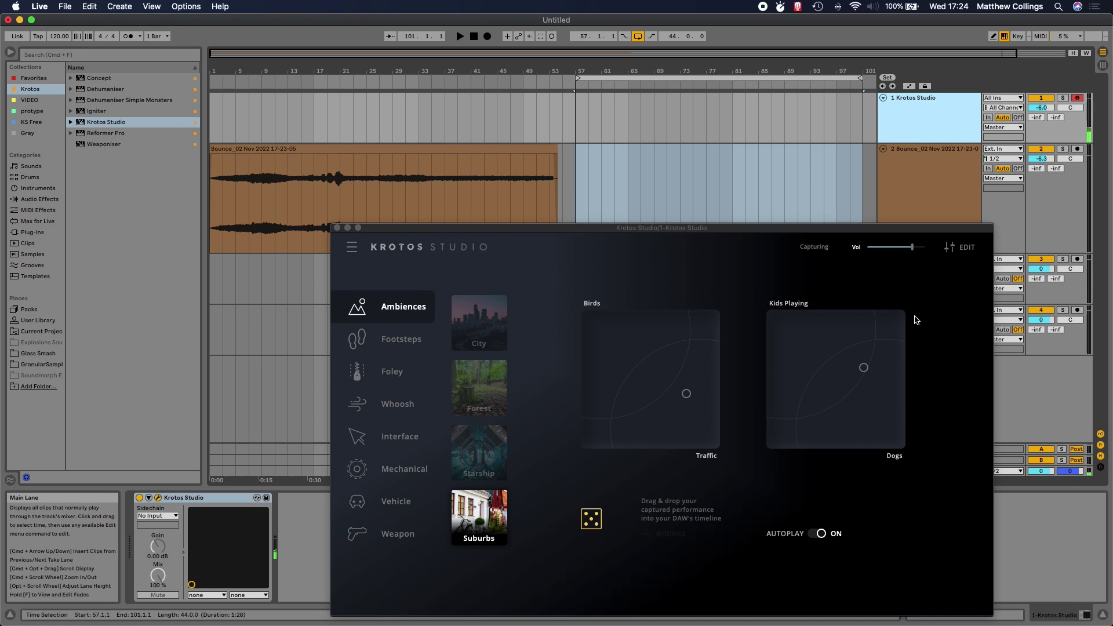
pyautogui.moveTo(912, 247); pyautogui.dragTo(867, 249)
# - End the Suburbs capture, drop it on track 2 at bar 57, and set track 2 to -8.3 dB
pyautogui.click(816, 533)
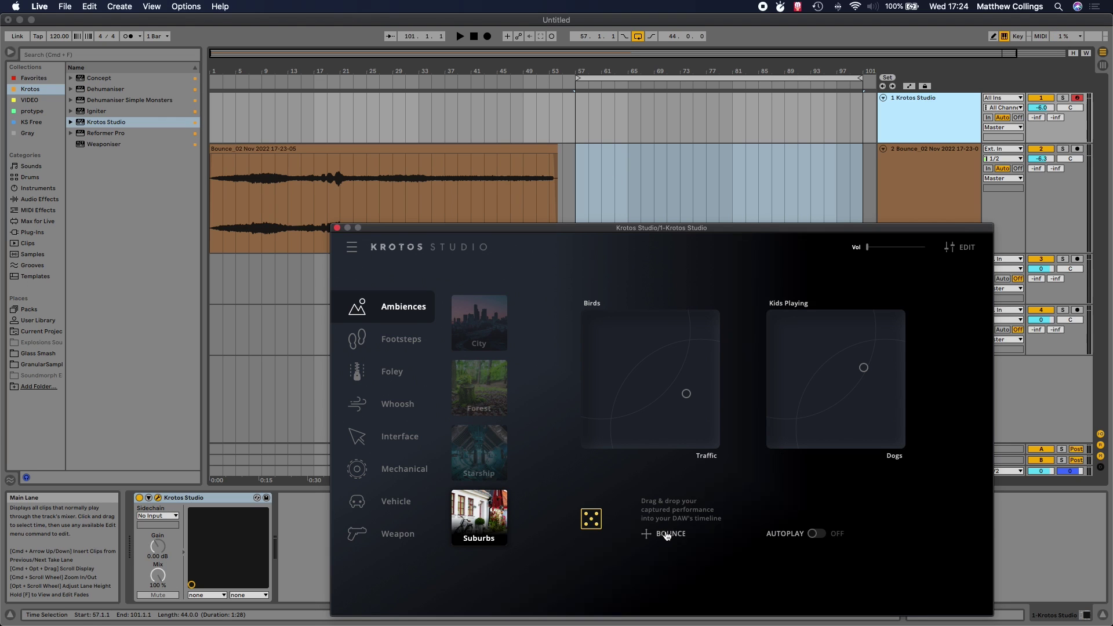
pyautogui.moveTo(667, 536); pyautogui.dragTo(584, 207)
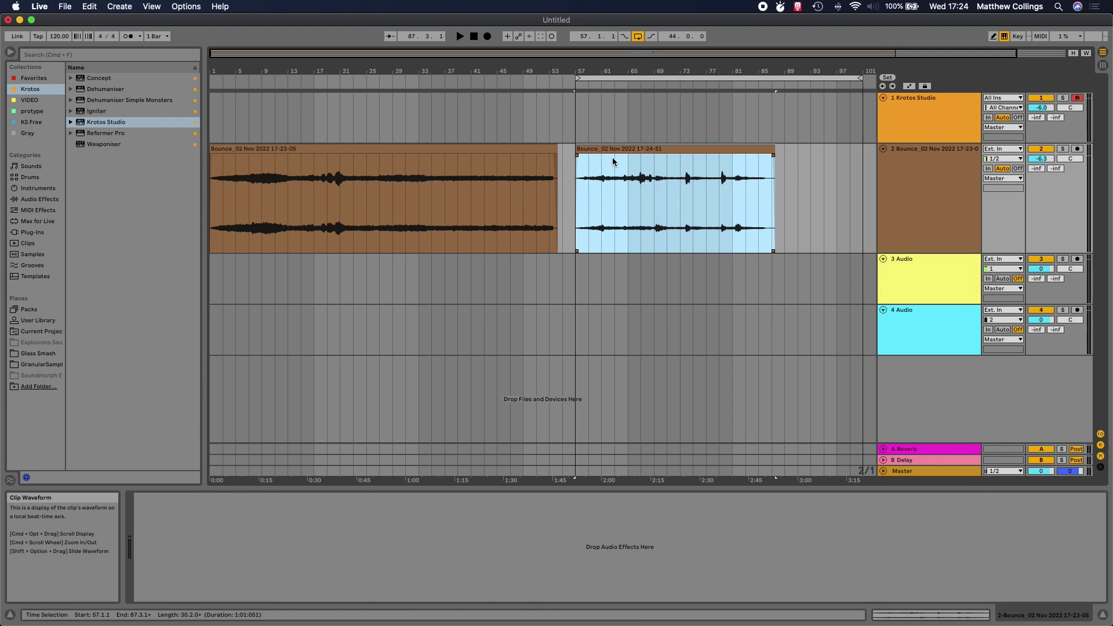
pyautogui.press('space')
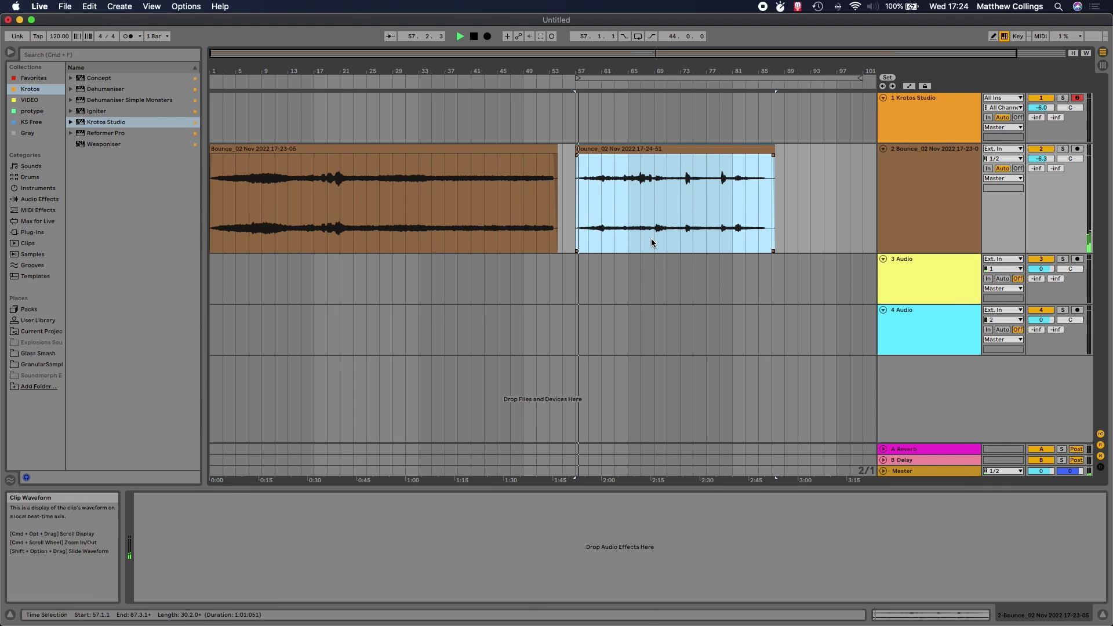
pyautogui.click(920, 126)
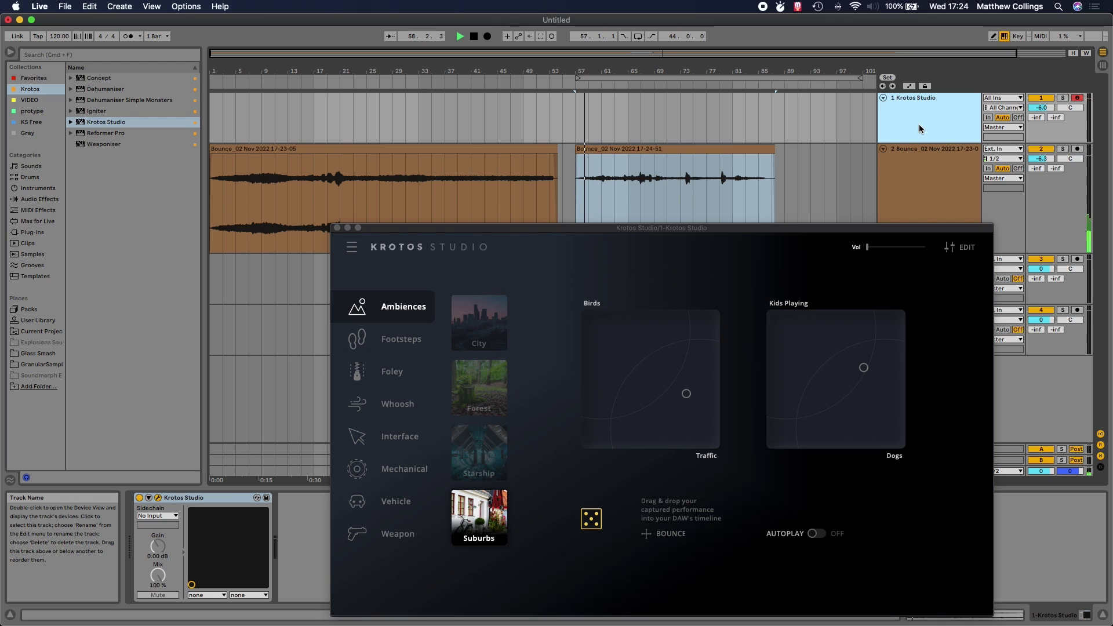
pyautogui.moveTo(740, 232); pyautogui.dragTo(739, 218)
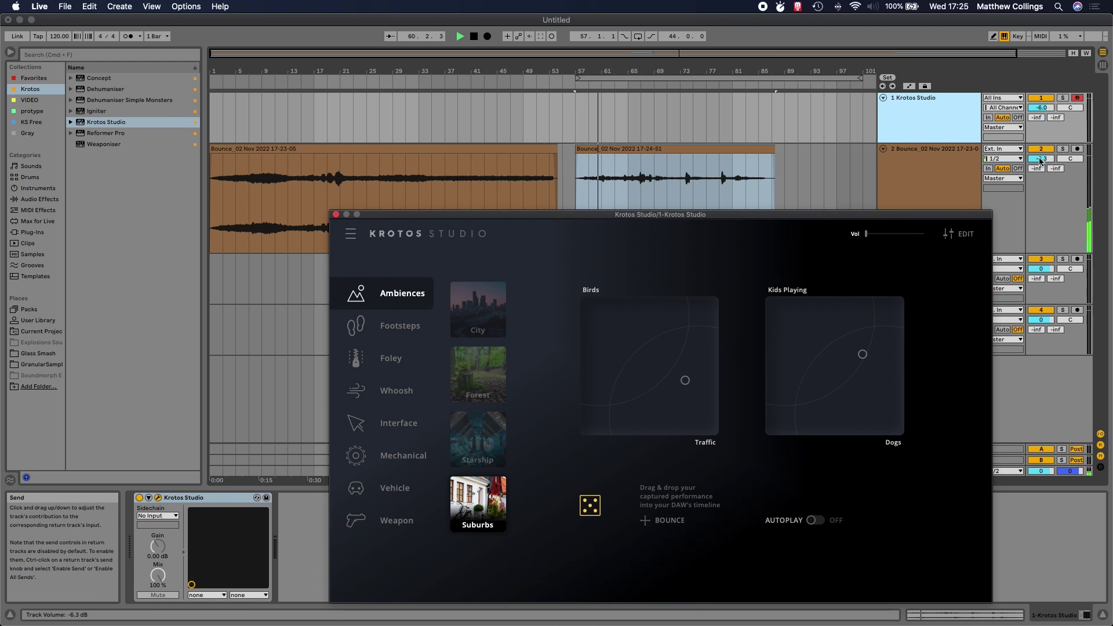
pyautogui.moveTo(1040, 161); pyautogui.dragTo(1040, 165)
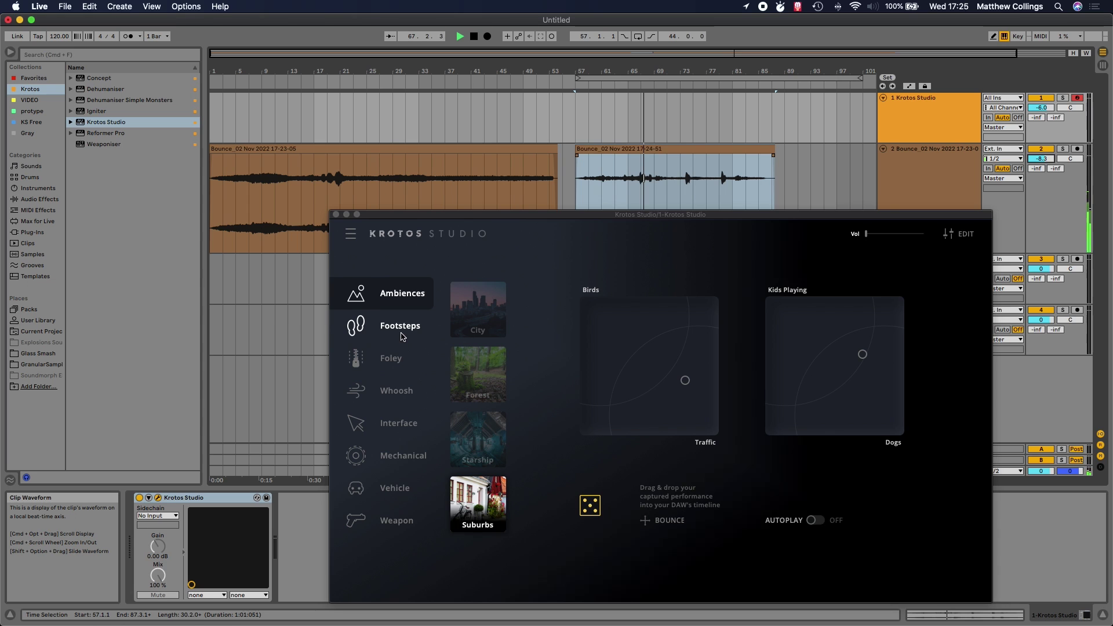
# - Stop playback, place the insert point near bar 93, and switch Krotos Studio to Footsteps
pyautogui.press('space')
pyautogui.click(809, 180)
pyautogui.click(940, 126)
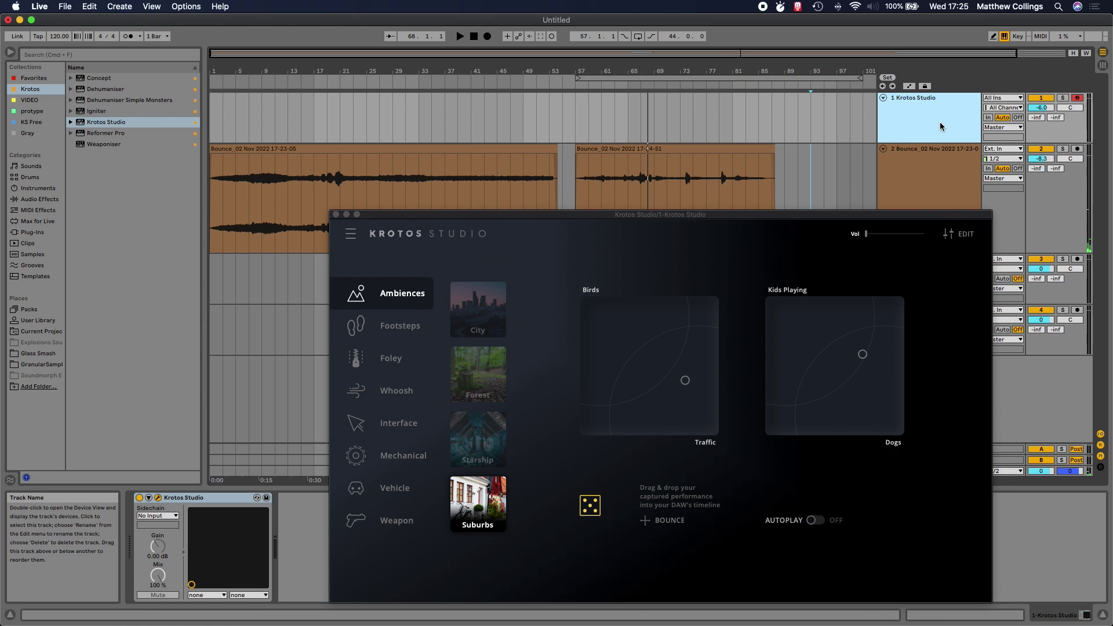
pyautogui.click(395, 328)
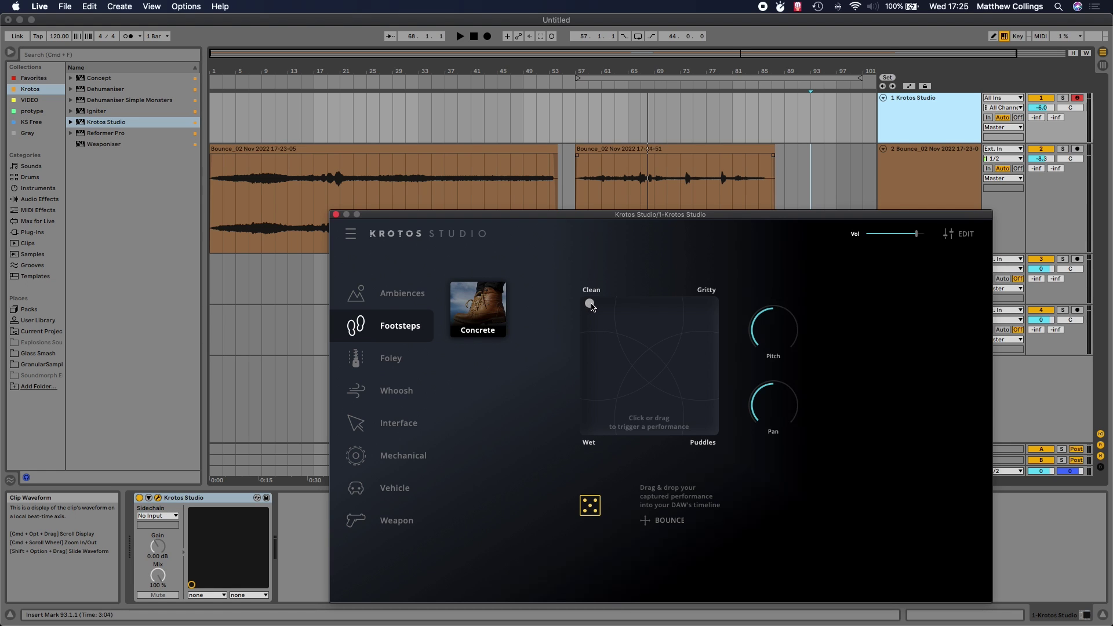
# - Capture a Concrete footsteps sweep from Clean toward Gritty and drop it onto track 2
pyautogui.click(591, 304)
pyautogui.moveTo(591, 306)
pyautogui.mouseDown()
pyautogui.moveTo(665, 314)
pyautogui.moveTo(594, 315)
pyautogui.moveTo(587, 279)
pyautogui.moveTo(616, 288)
pyautogui.mouseUp()
pyautogui.moveTo(661, 313)
pyautogui.mouseDown()
pyautogui.moveTo(711, 306)
pyautogui.moveTo(705, 421)
pyautogui.moveTo(669, 416)
pyautogui.moveTo(644, 344)
pyautogui.moveTo(612, 347)
pyautogui.moveTo(602, 405)
pyautogui.mouseUp()
pyautogui.moveTo(671, 523); pyautogui.dragTo(803, 185)
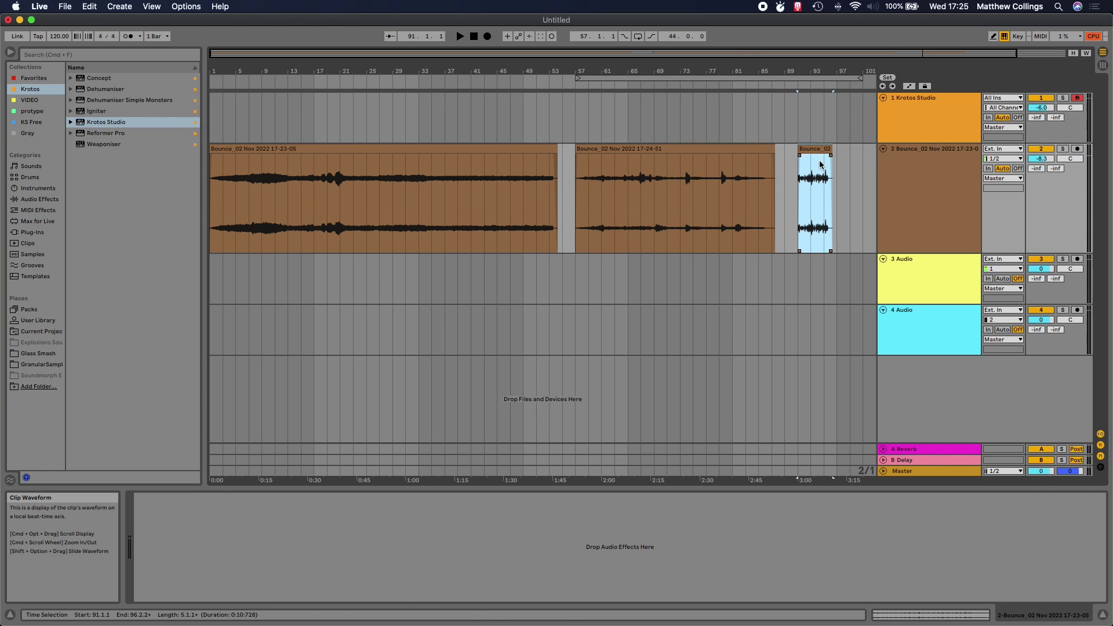
pyautogui.press('z')
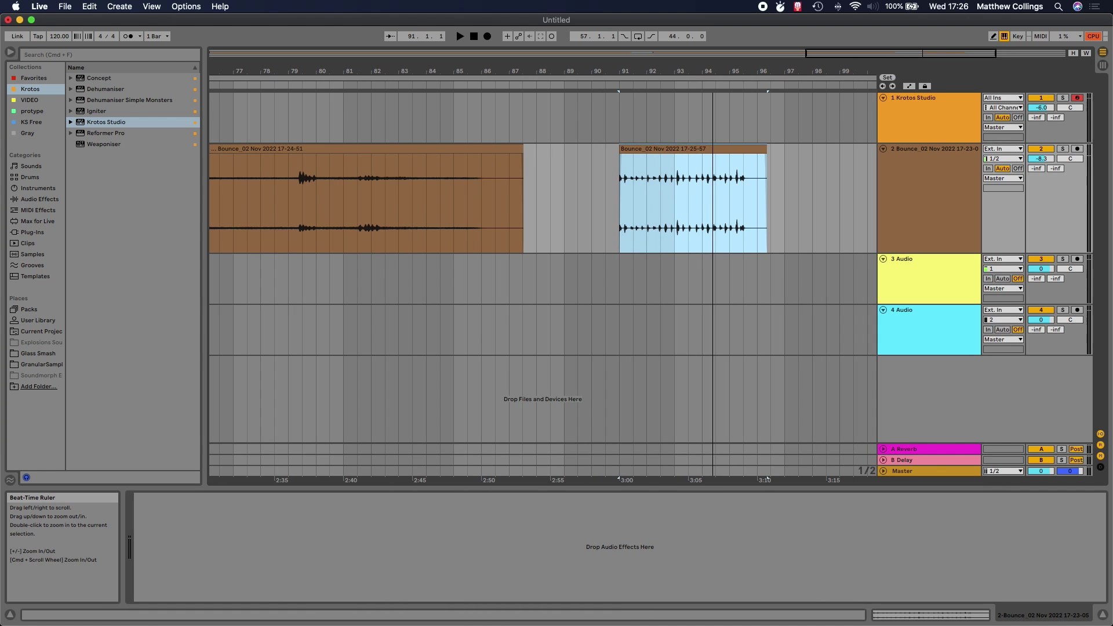
# - Set the insert point at bar 93 and reopen the Krotos Studio plugin on track 1
pyautogui.click(674, 207)
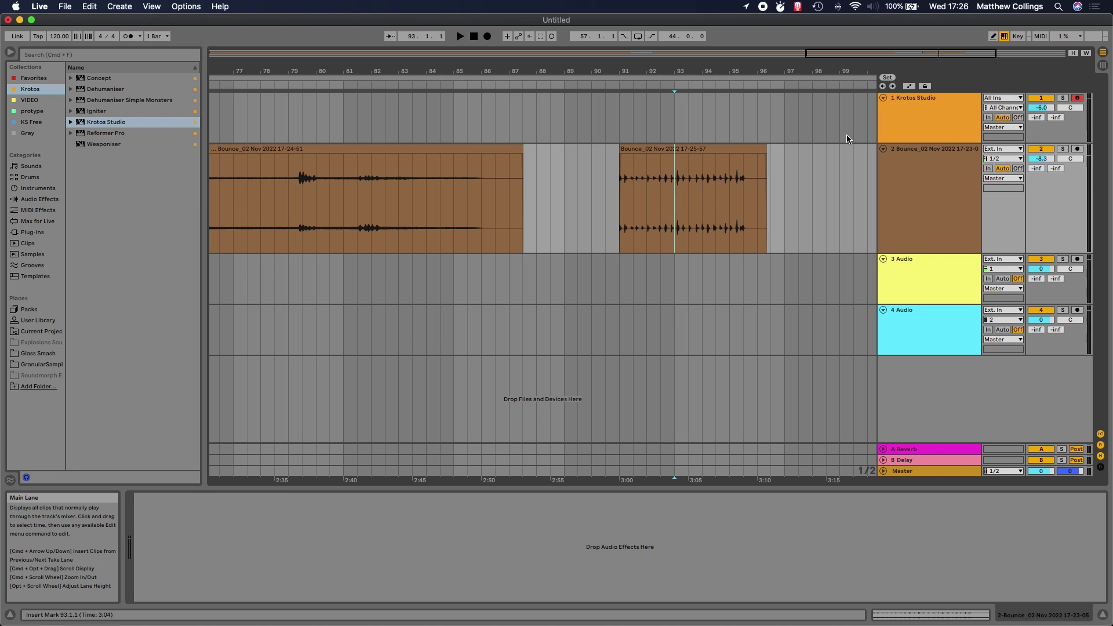
pyautogui.click(922, 123)
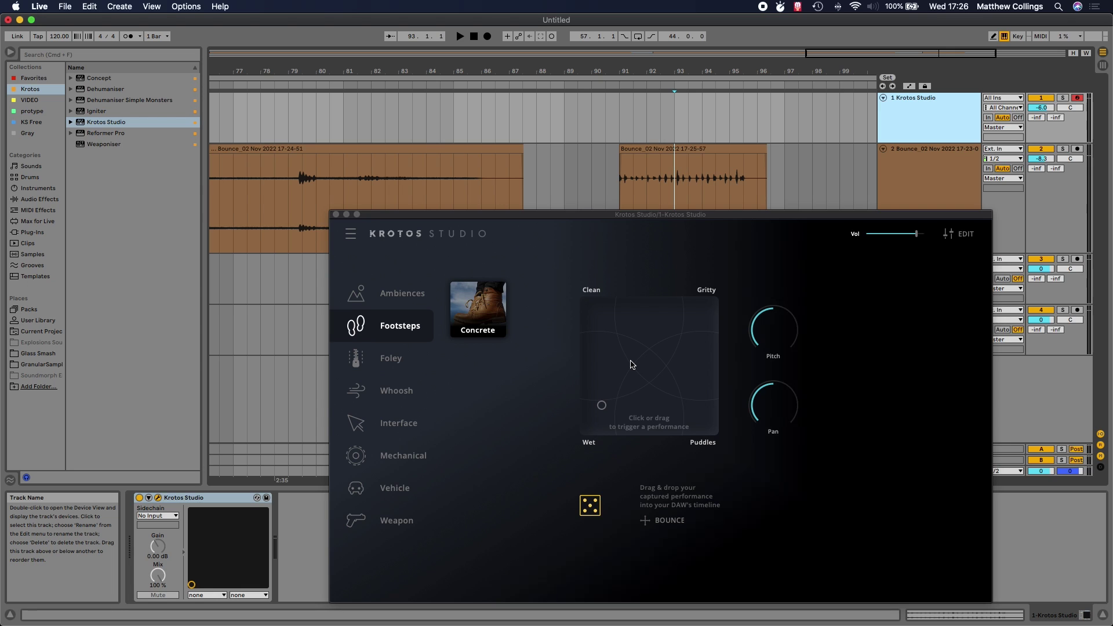
# - Capture a Foley Basic Cloth movement on the Level pad and drop it at bar 97 on track 2
pyautogui.click(392, 363)
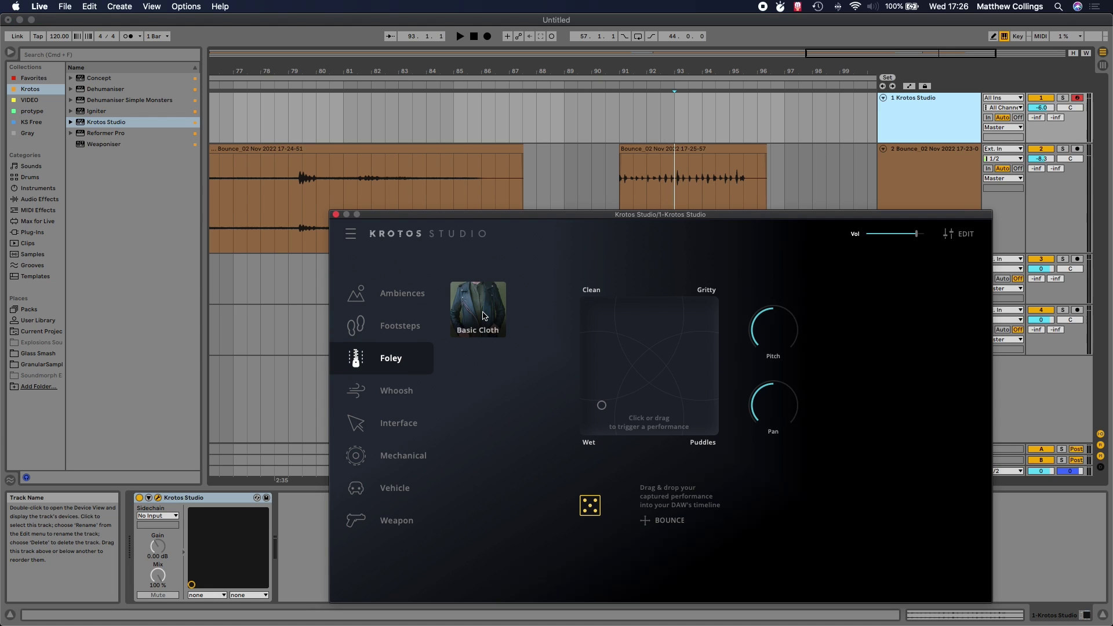
pyautogui.click(484, 316)
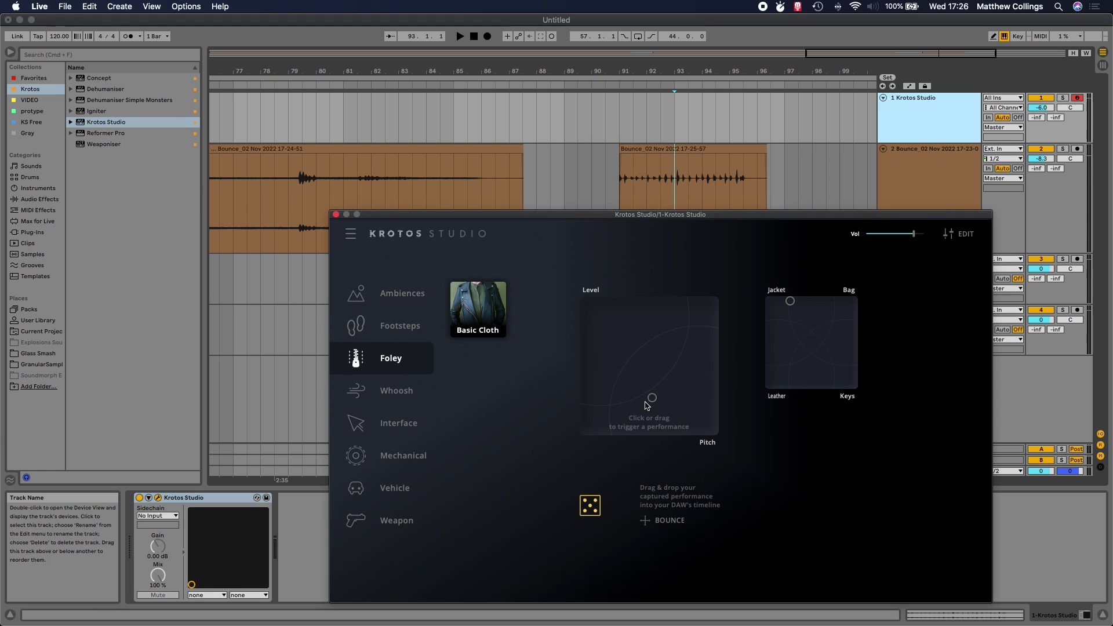
pyautogui.moveTo(646, 400)
pyautogui.mouseDown()
pyautogui.moveTo(660, 371)
pyautogui.moveTo(644, 388)
pyautogui.moveTo(660, 388)
pyautogui.moveTo(649, 356)
pyautogui.moveTo(648, 396)
pyautogui.moveTo(659, 371)
pyautogui.moveTo(646, 379)
pyautogui.moveTo(650, 404)
pyautogui.moveTo(659, 351)
pyautogui.mouseUp()
pyautogui.moveTo(661, 520); pyautogui.dragTo(820, 181)
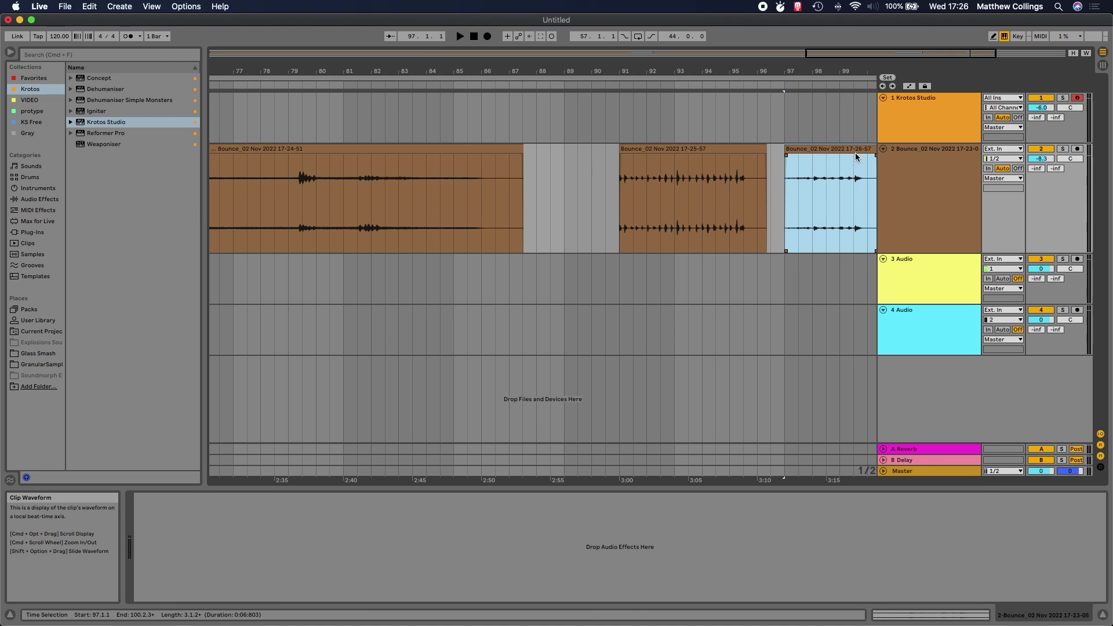
pyautogui.press('Up')
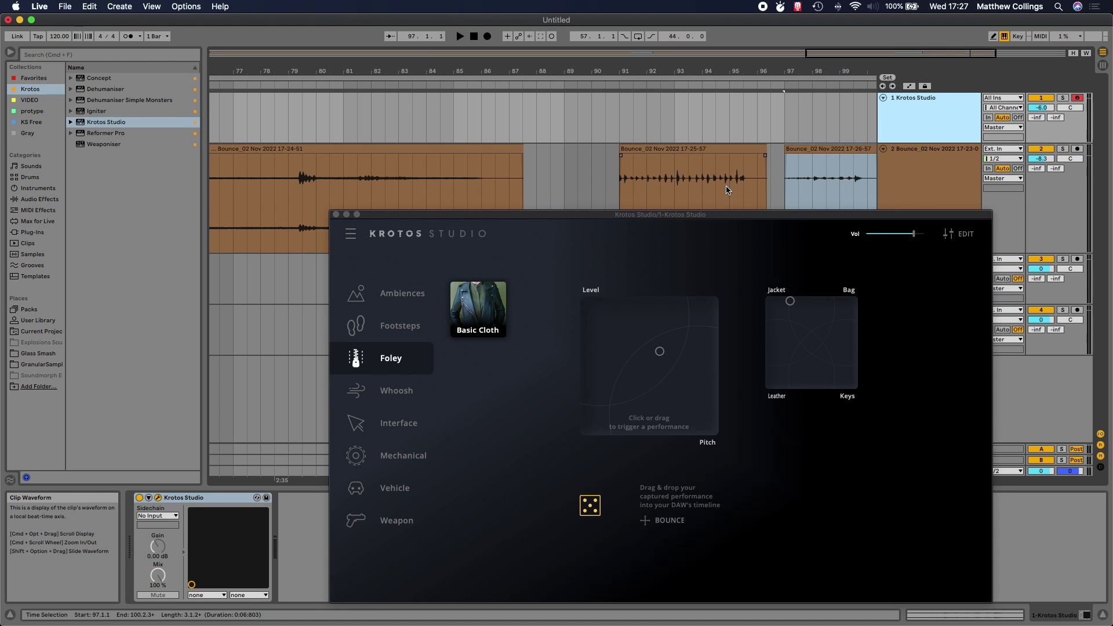
# - Blend the cloth toward Leather and Keys, capture a movement, and drop it at bar 101 on track 2
pyautogui.hscroll(5, 811, 174)
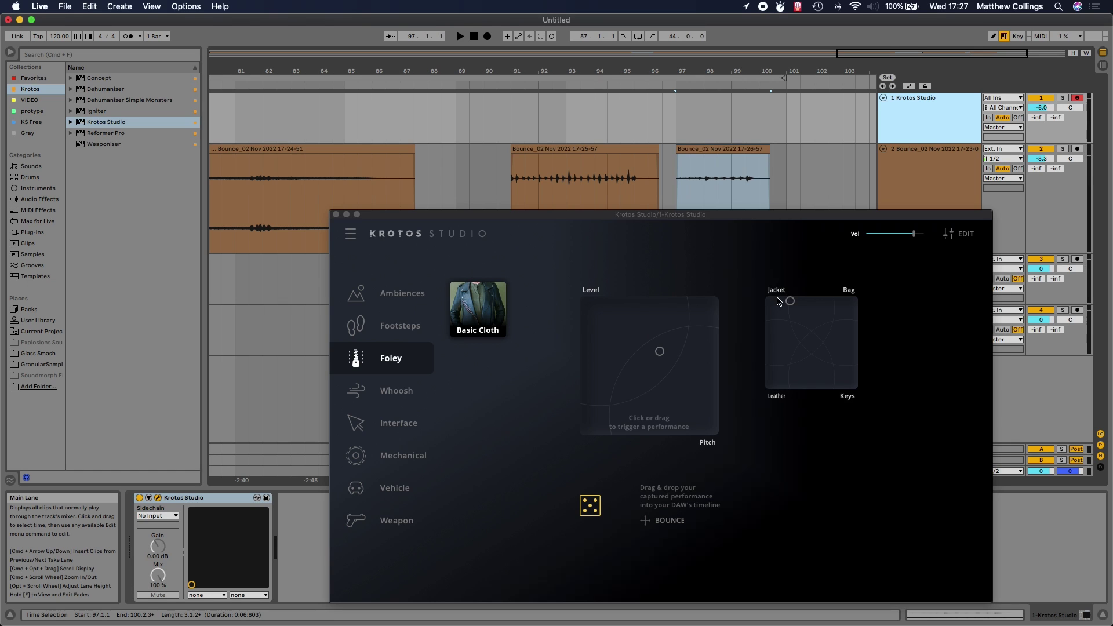
pyautogui.moveTo(789, 301); pyautogui.dragTo(769, 384)
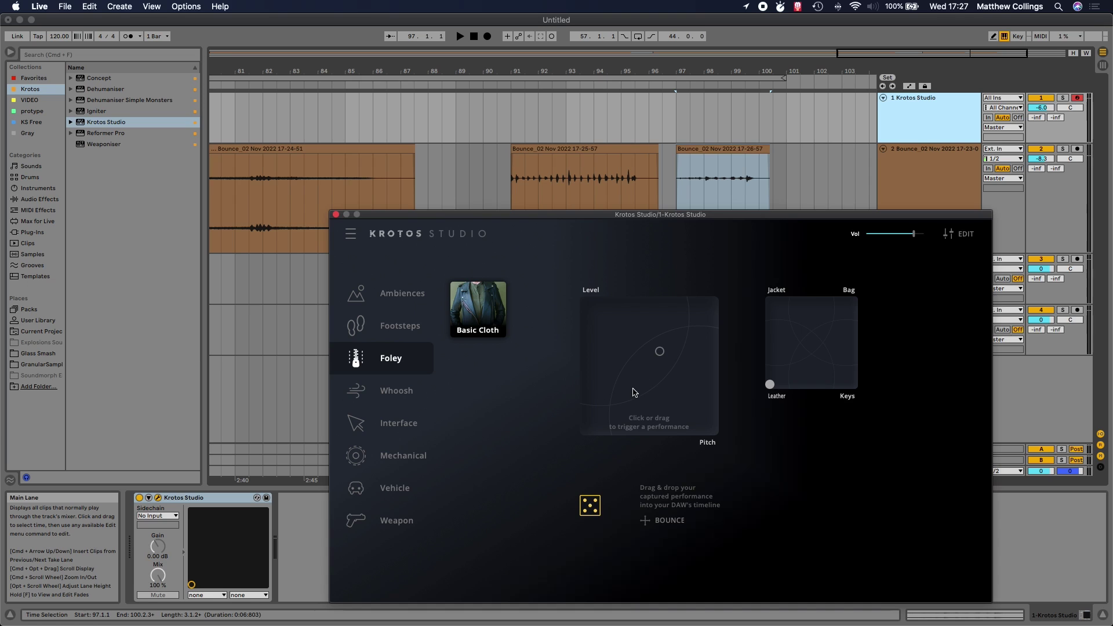
pyautogui.moveTo(633, 392)
pyautogui.mouseDown()
pyautogui.moveTo(635, 404)
pyautogui.moveTo(629, 381)
pyautogui.moveTo(652, 364)
pyautogui.mouseUp()
pyautogui.moveTo(768, 385); pyautogui.dragTo(811, 384)
pyautogui.moveTo(655, 366)
pyautogui.mouseDown()
pyautogui.moveTo(644, 392)
pyautogui.moveTo(659, 372)
pyautogui.moveTo(629, 378)
pyautogui.moveTo(652, 384)
pyautogui.moveTo(642, 339)
pyautogui.moveTo(656, 387)
pyautogui.moveTo(655, 353)
pyautogui.moveTo(656, 385)
pyautogui.mouseUp()
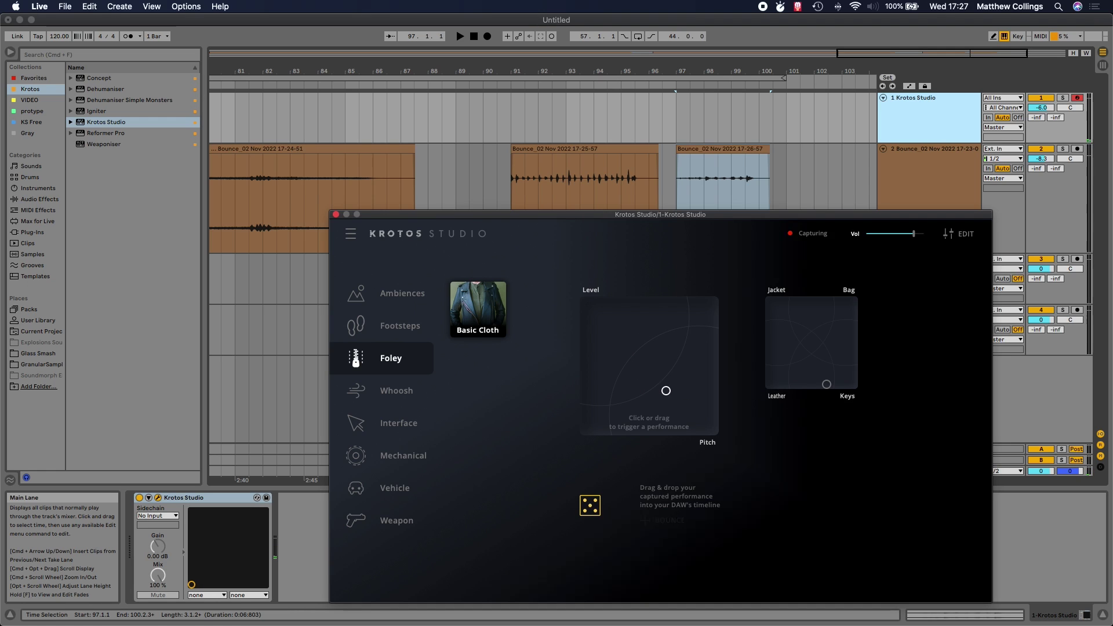
pyautogui.moveTo(650, 371); pyautogui.dragTo(657, 383)
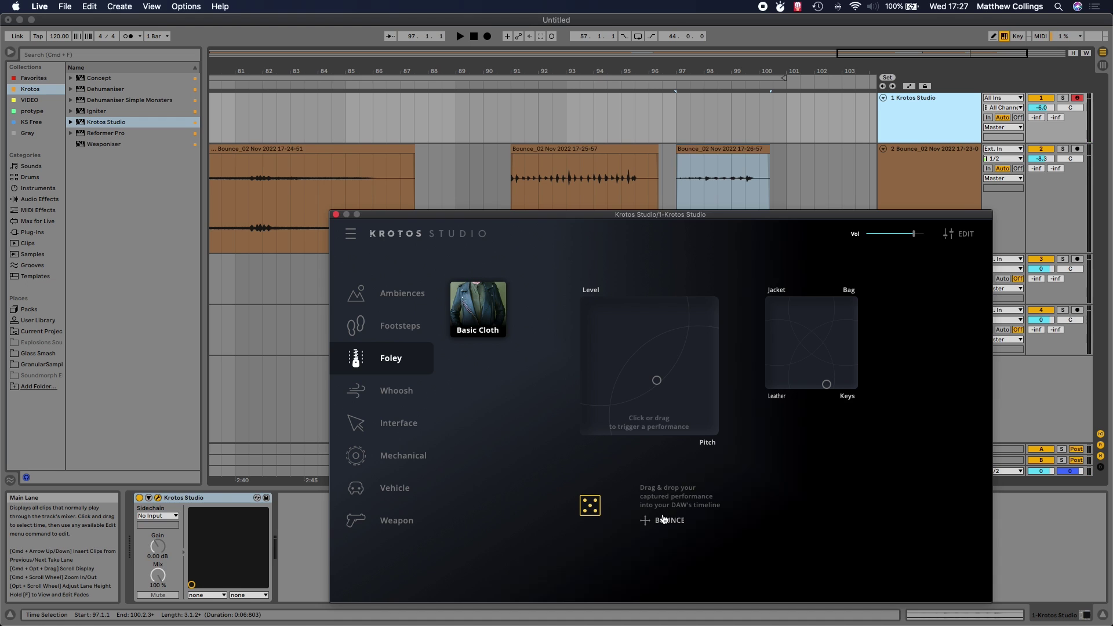
pyautogui.moveTo(664, 521); pyautogui.dragTo(810, 174)
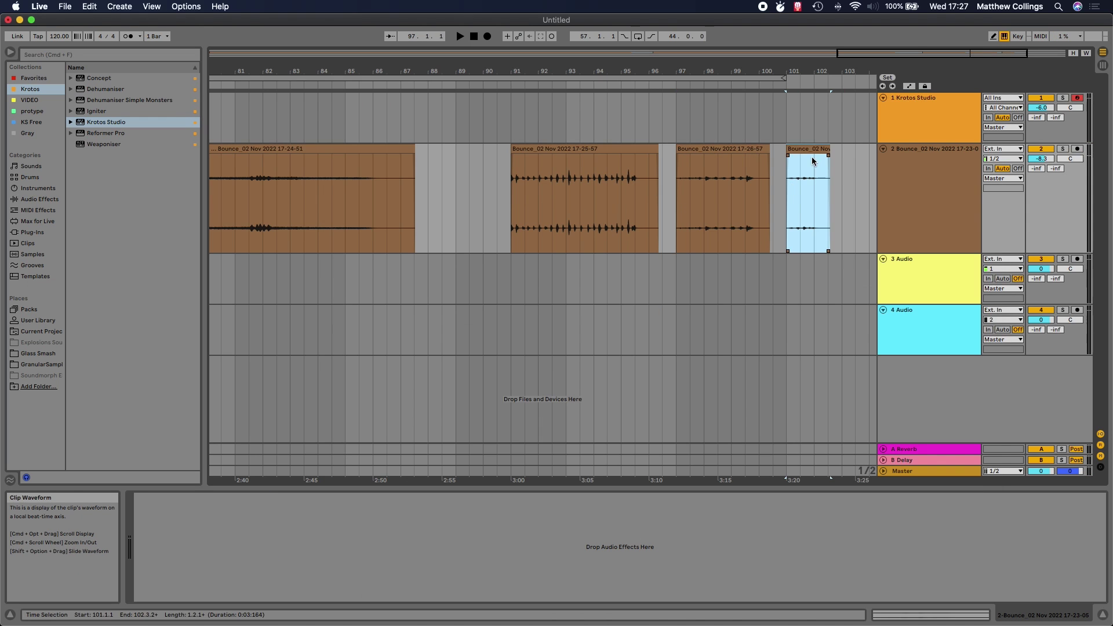
pyautogui.click(806, 199)
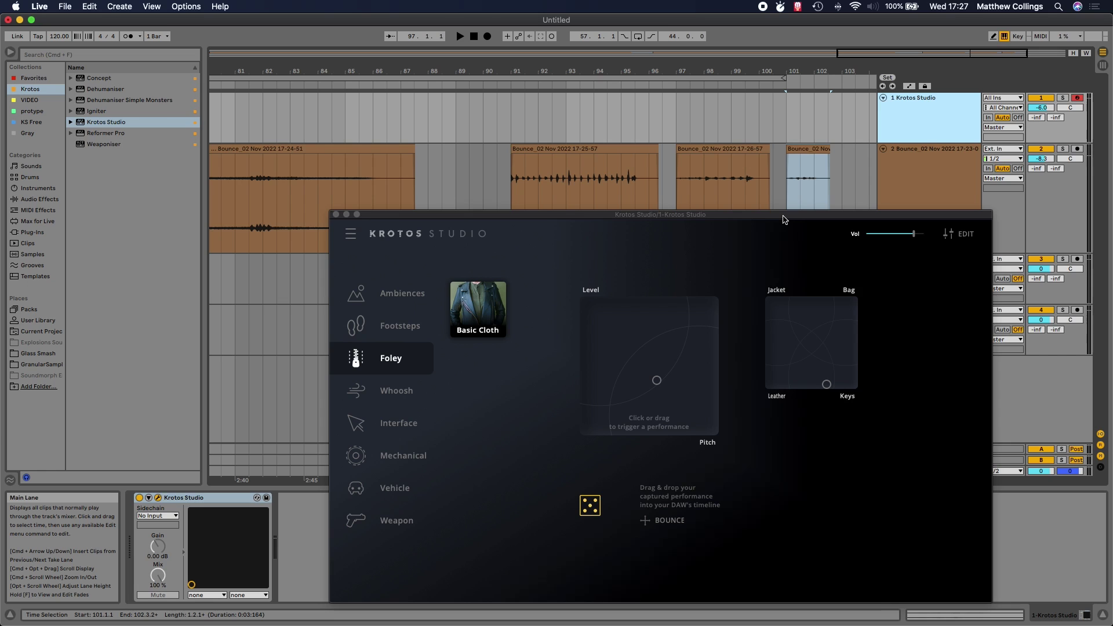
# - Capture an Airy whoosh across the Whoosh pad and drop it onto new track 3
pyautogui.click(396, 390)
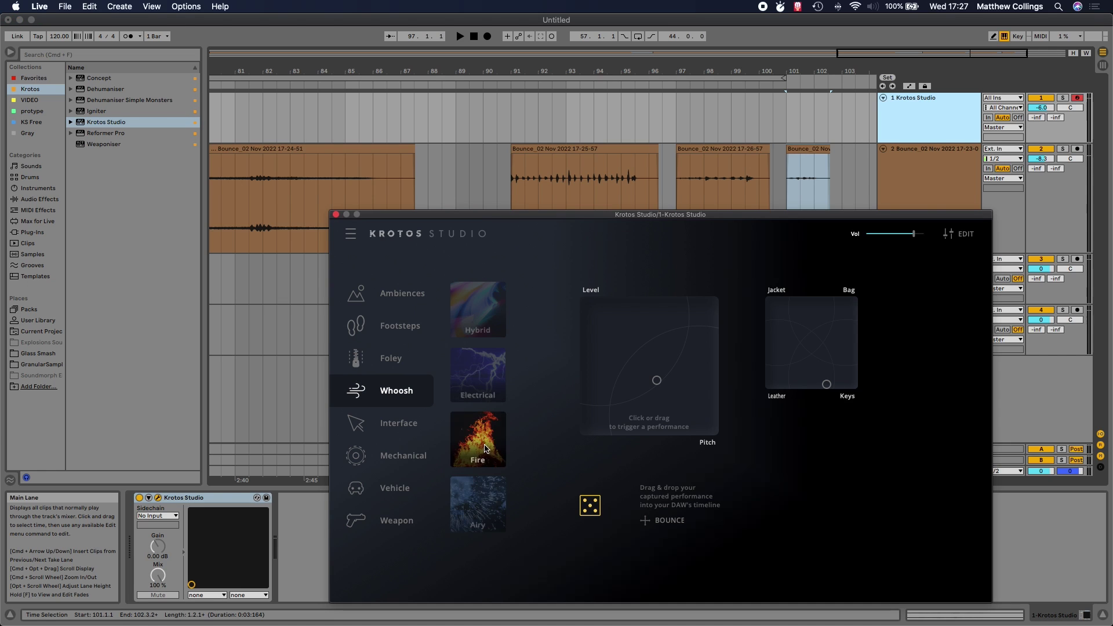
pyautogui.click(486, 482)
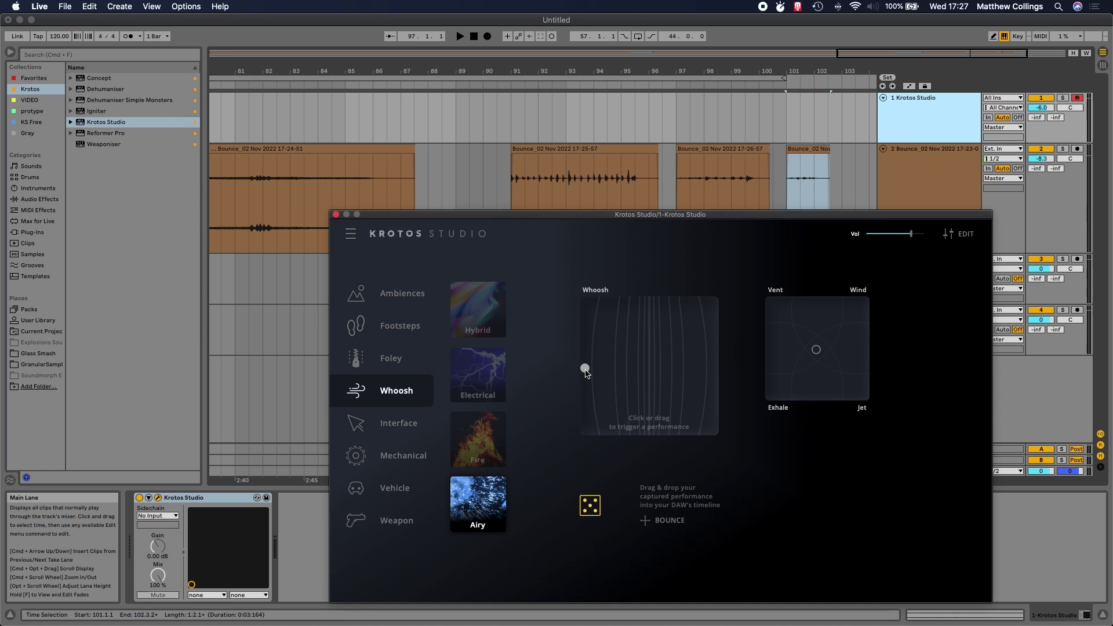
pyautogui.moveTo(586, 369); pyautogui.dragTo(714, 365)
pyautogui.moveTo(541, 215); pyautogui.dragTo(796, 186)
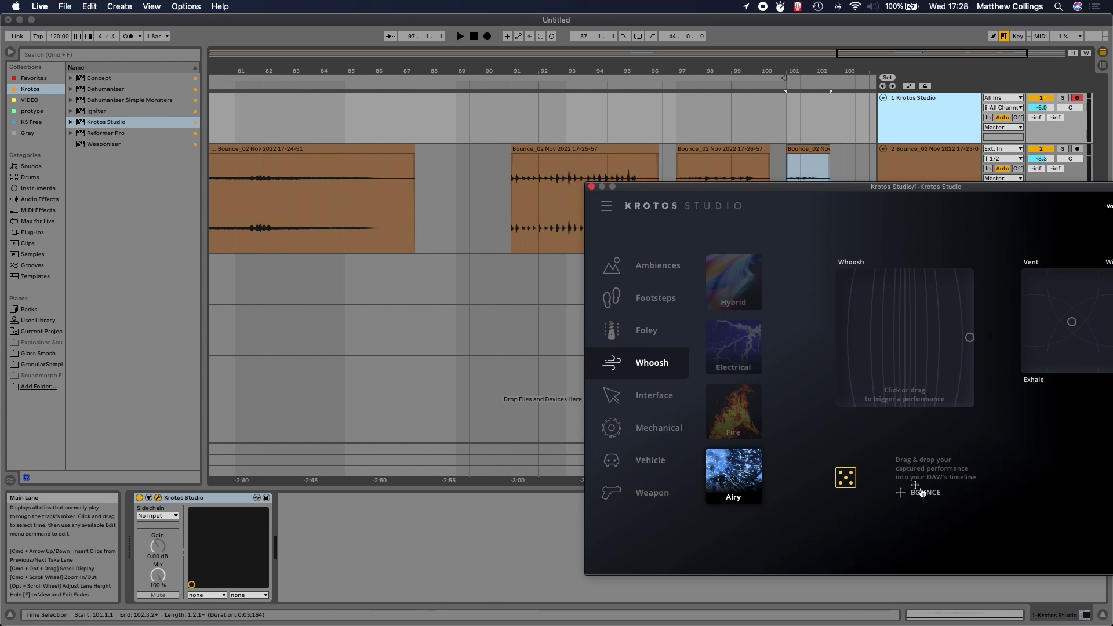
pyautogui.moveTo(923, 492); pyautogui.dragTo(457, 279)
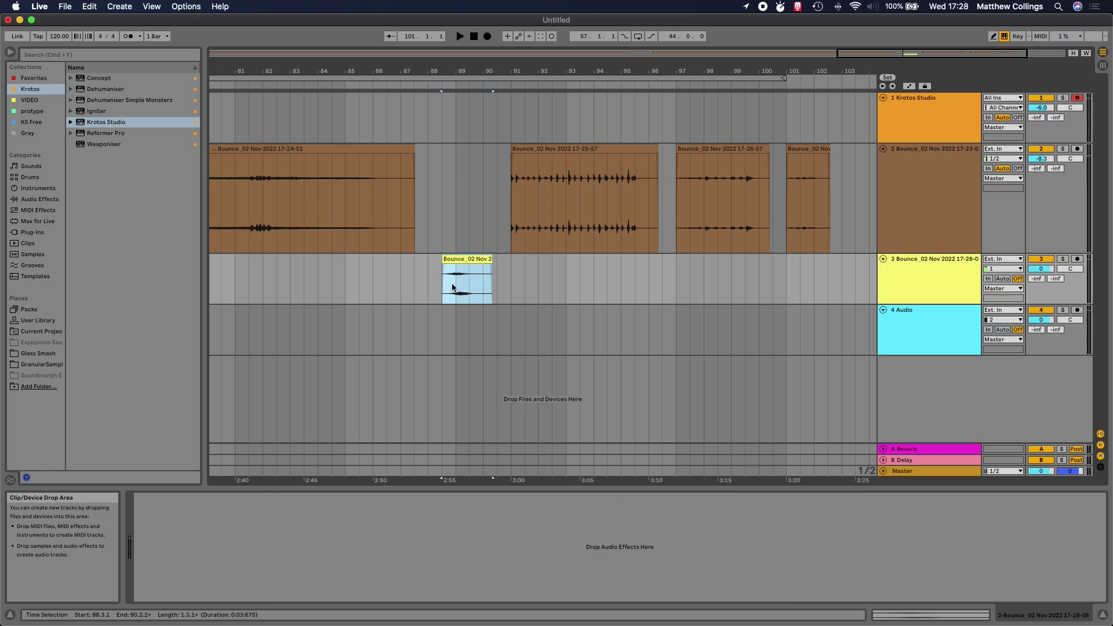
# - Capture a second Airy whoosh with the character near Vent and drop it onto new track 4
pyautogui.click(928, 119)
pyautogui.moveTo(936, 323); pyautogui.dragTo(915, 303)
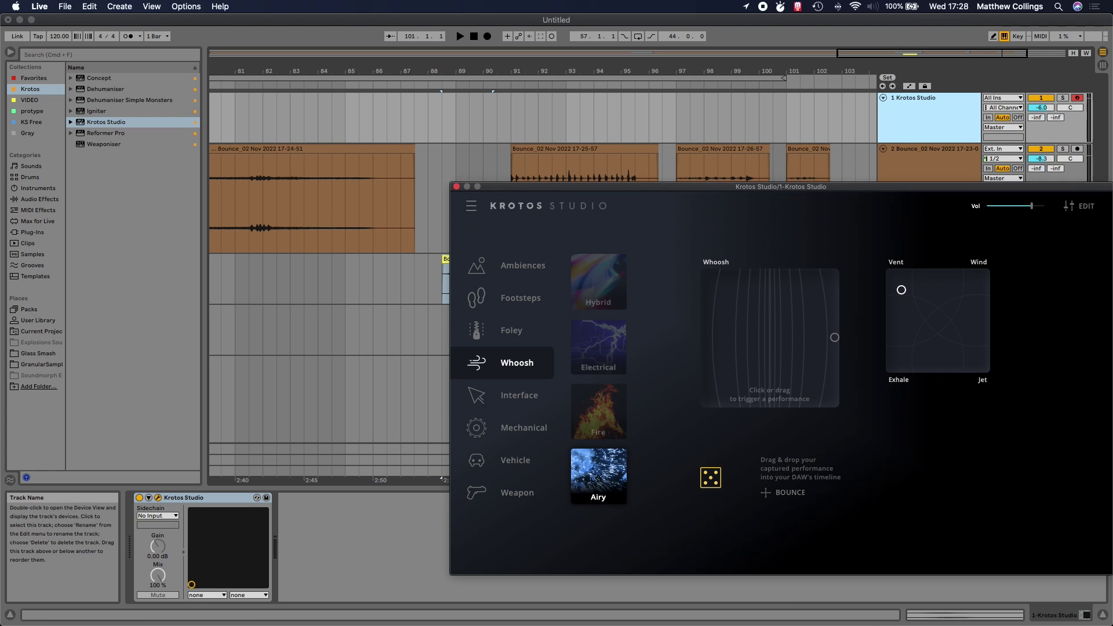
pyautogui.moveTo(900, 290); pyautogui.dragTo(912, 280)
pyautogui.moveTo(835, 337); pyautogui.dragTo(706, 337)
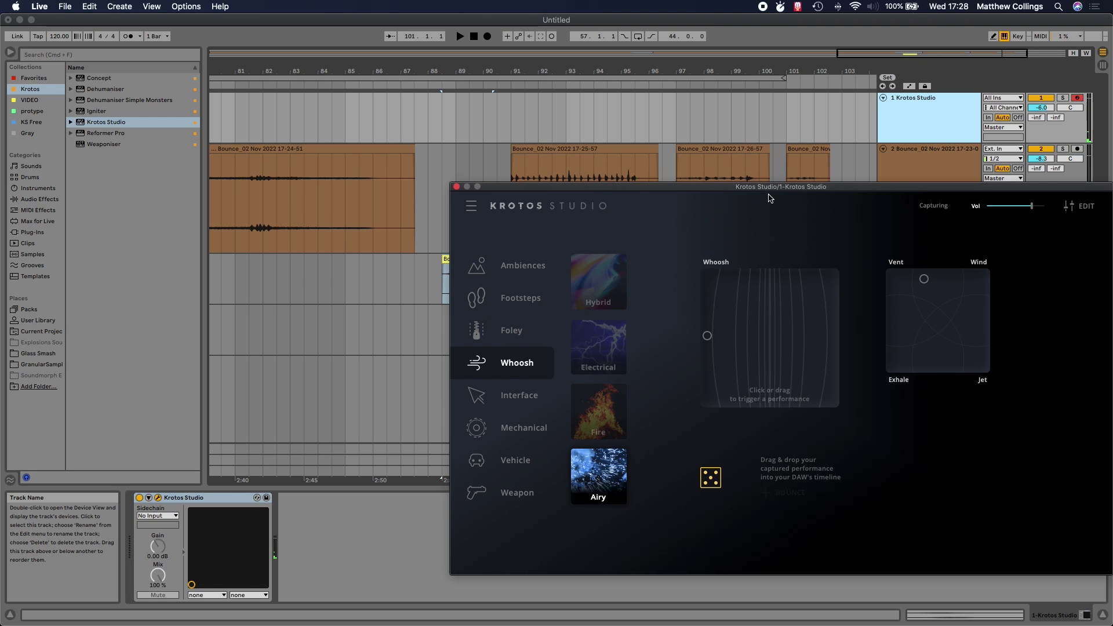
pyautogui.moveTo(772, 196); pyautogui.dragTo(811, 175)
pyautogui.moveTo(823, 472); pyautogui.dragTo(440, 333)
# - Capture a whoosh with the character fully at Wind and drop it onto new track 5
pyautogui.click(924, 123)
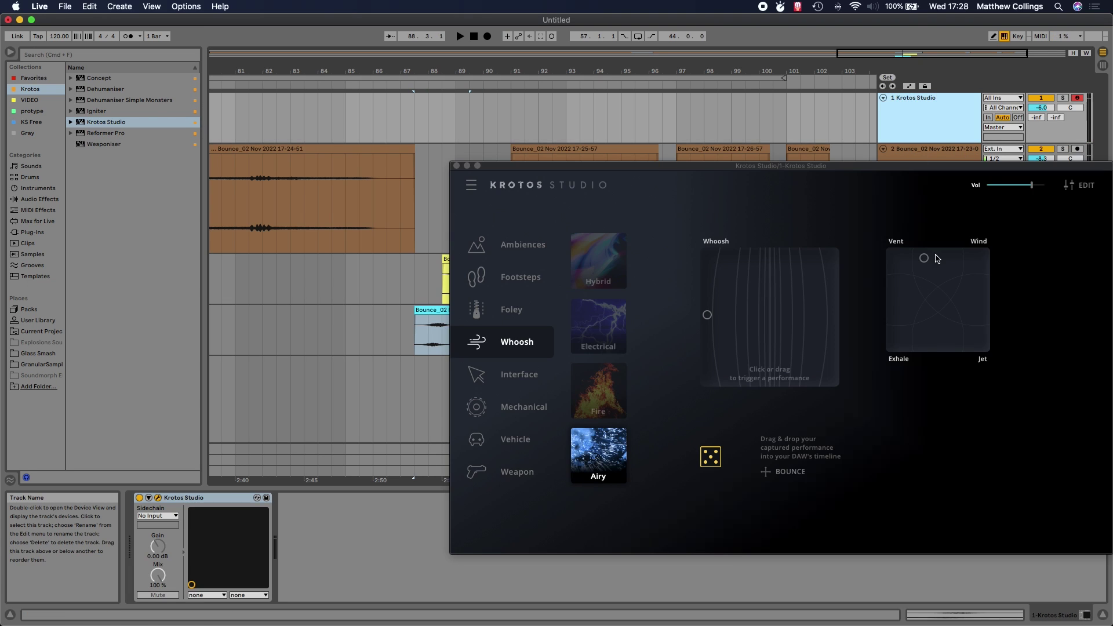
pyautogui.click(967, 256)
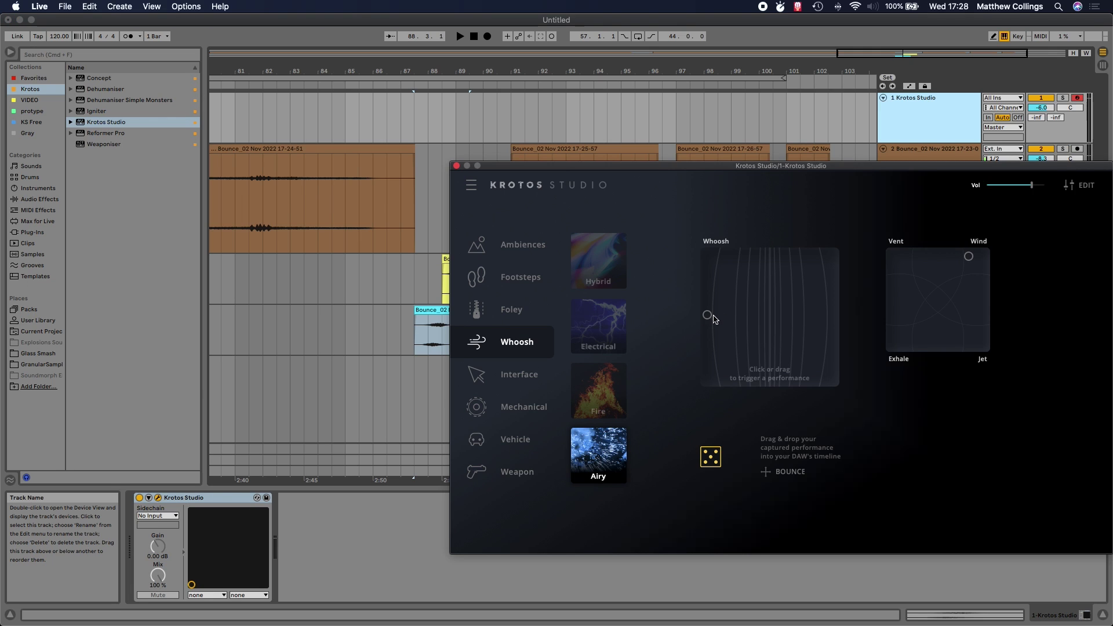
pyautogui.moveTo(706, 315); pyautogui.dragTo(839, 318)
pyautogui.moveTo(793, 468); pyautogui.dragTo(425, 380)
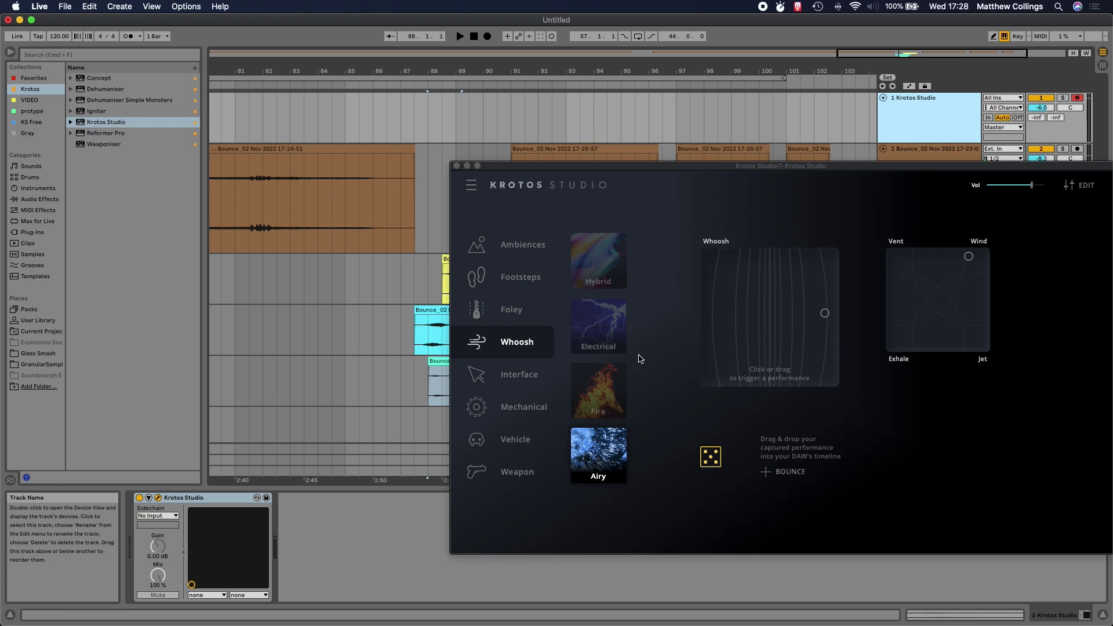
pyautogui.click(598, 390)
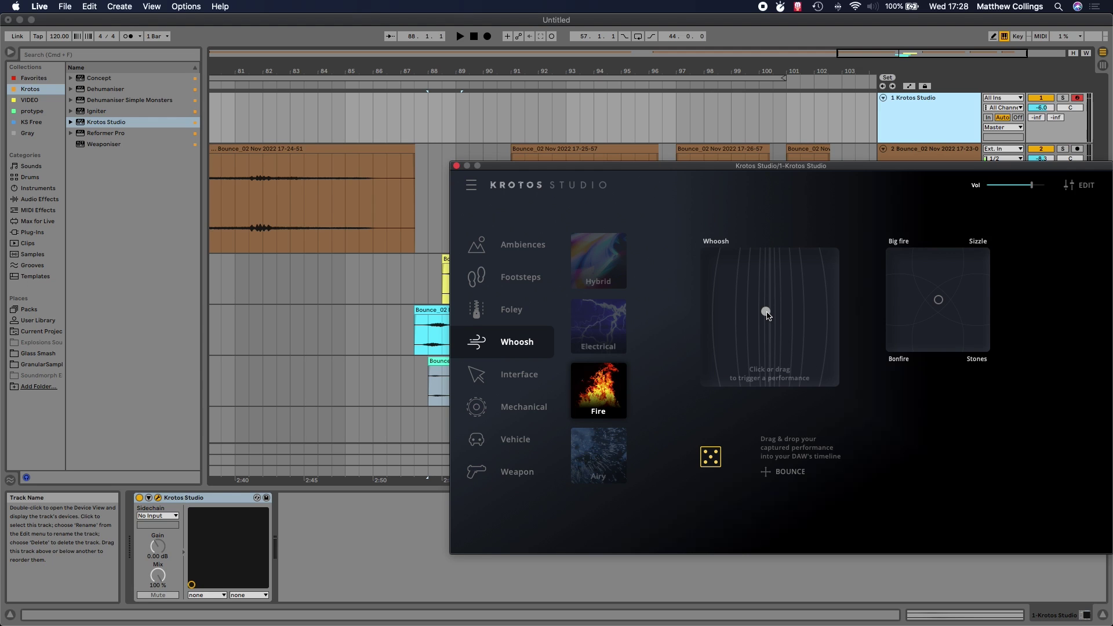
# - Bounce a fire whoosh onto new track 6, then shift the fire texture toward Big fire
pyautogui.moveTo(765, 313)
pyautogui.mouseDown()
pyautogui.moveTo(798, 293)
pyautogui.moveTo(728, 328)
pyautogui.moveTo(802, 295)
pyautogui.moveTo(788, 319)
pyautogui.moveTo(718, 325)
pyautogui.moveTo(815, 301)
pyautogui.moveTo(717, 321)
pyautogui.mouseUp()
pyautogui.moveTo(785, 471); pyautogui.dragTo(402, 414)
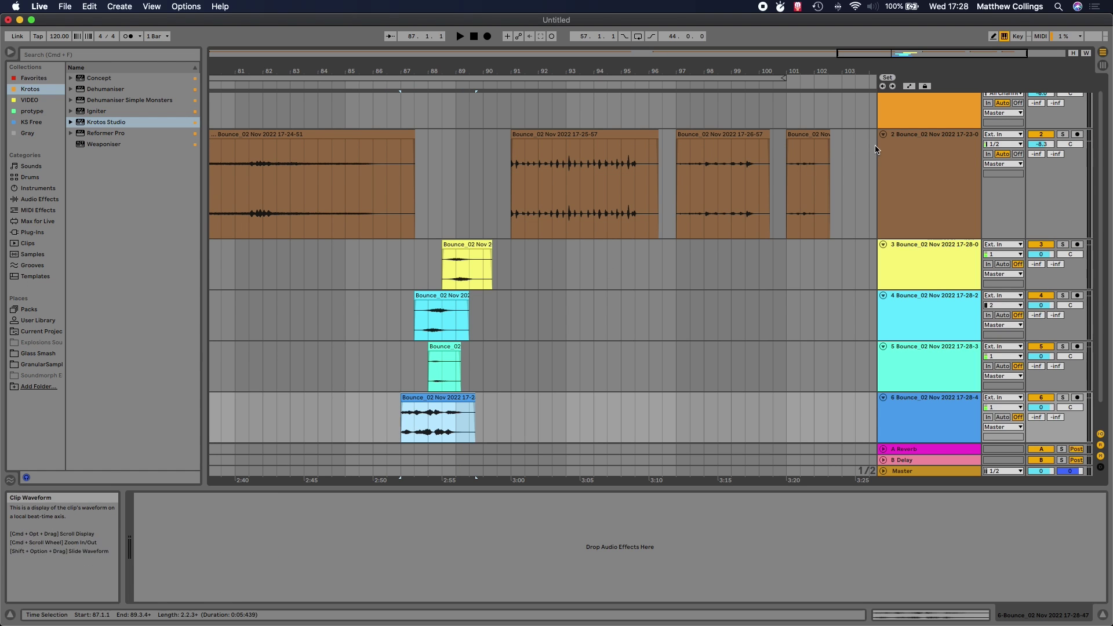
pyautogui.click(951, 113)
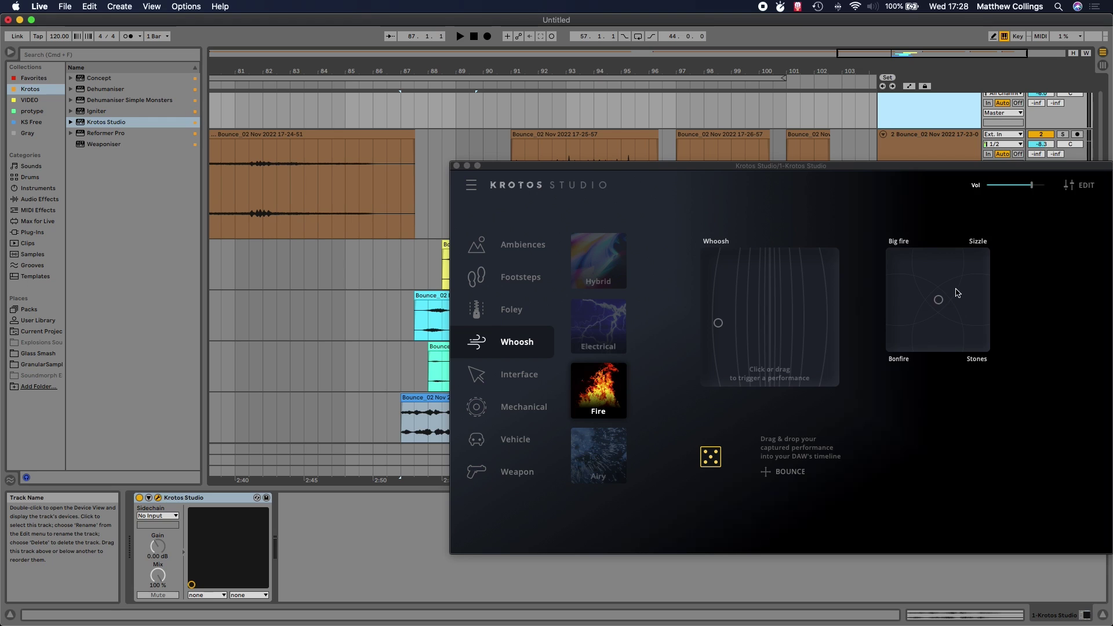
pyautogui.click(935, 304)
pyautogui.moveTo(939, 300); pyautogui.dragTo(934, 267)
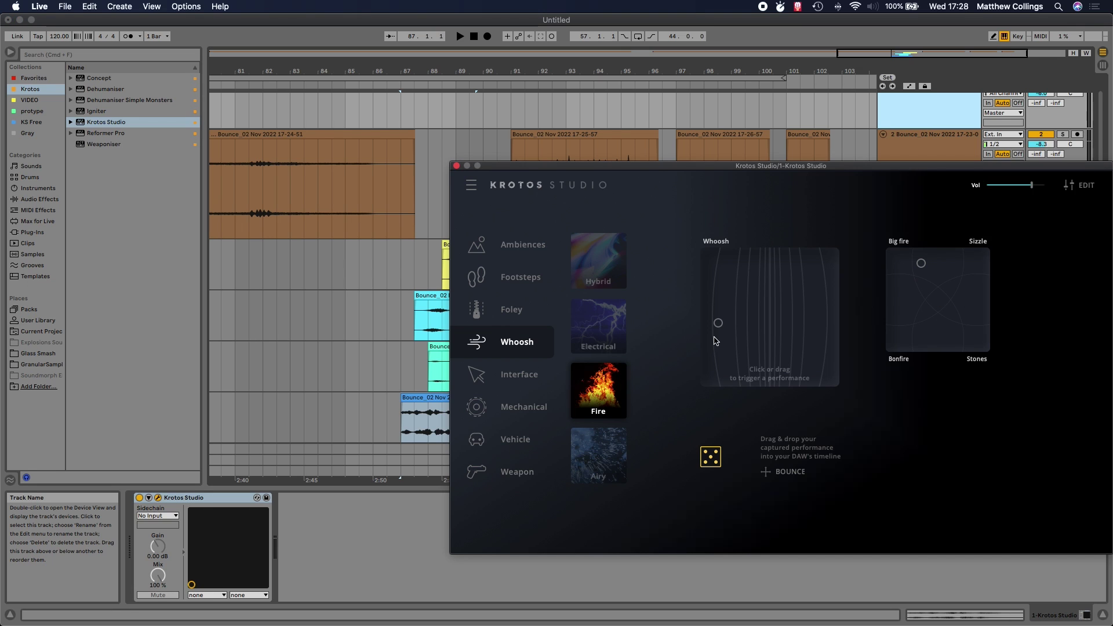
# - Capture a whoosh sweep across the pad and bounce it as a new clip on track 6
pyautogui.moveTo(714, 341)
pyautogui.mouseDown()
pyautogui.moveTo(718, 316)
pyautogui.moveTo(790, 286)
pyautogui.moveTo(719, 315)
pyautogui.moveTo(767, 329)
pyautogui.mouseUp()
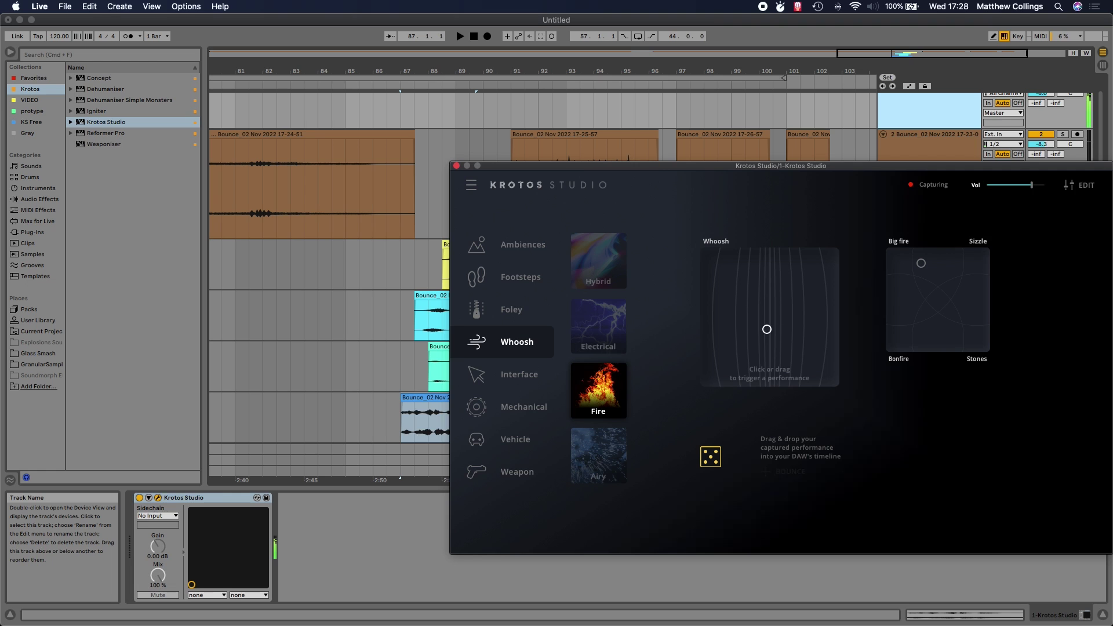
pyautogui.moveTo(815, 301); pyautogui.dragTo(721, 325)
pyautogui.moveTo(845, 167); pyautogui.dragTo(897, 142)
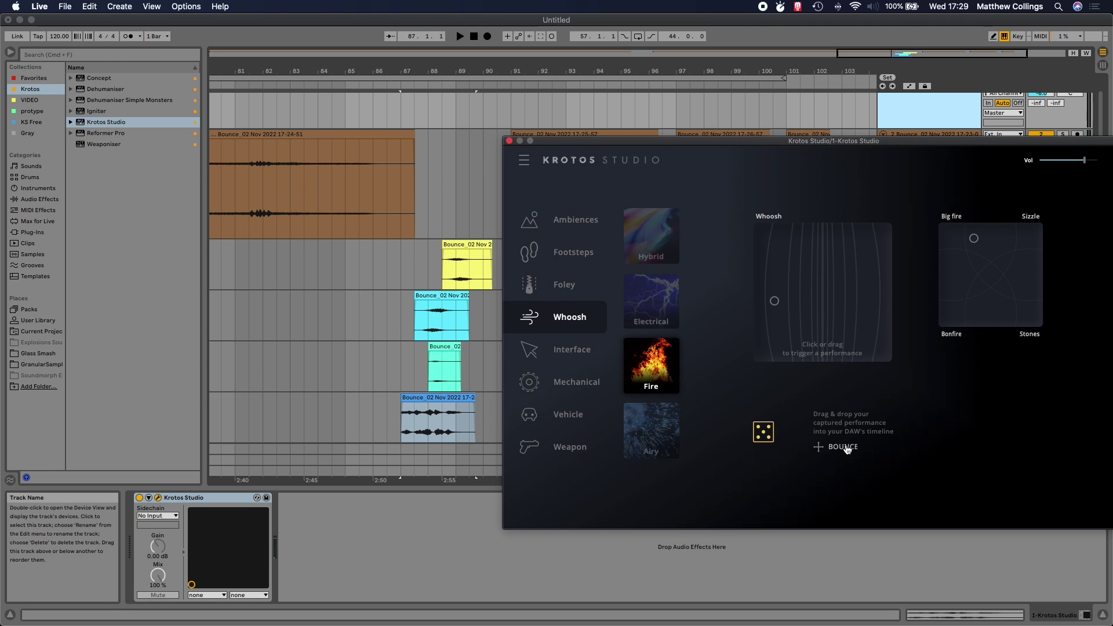
pyautogui.moveTo(840, 447); pyautogui.dragTo(472, 423)
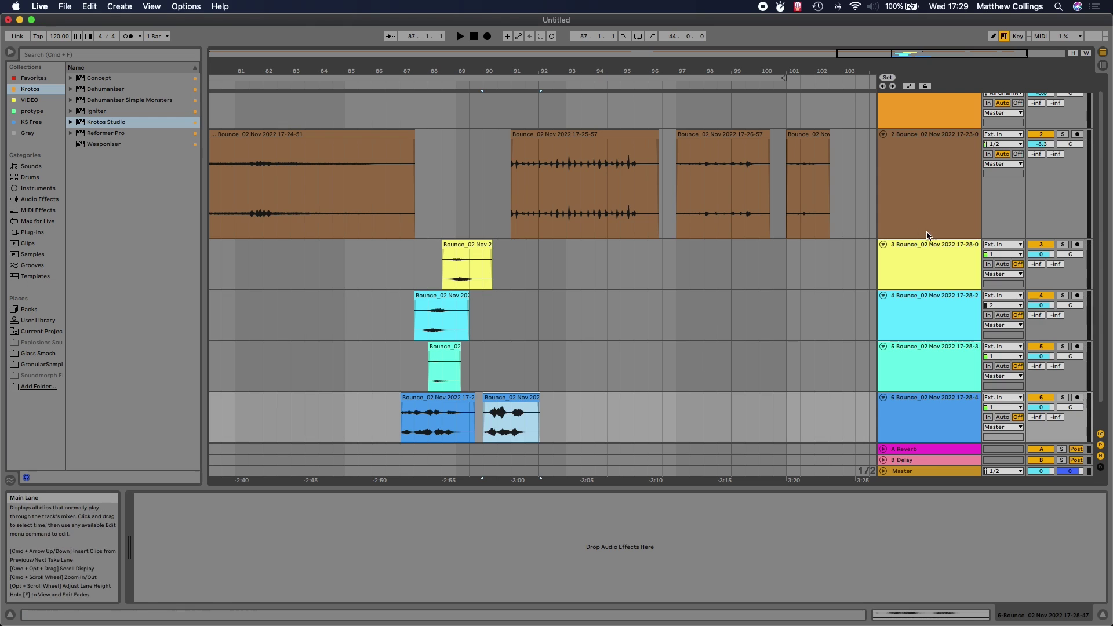
pyautogui.click(942, 129)
# - Capture a back-and-forth whoosh sweep and bounce it as another clip on track 6
pyautogui.click(942, 125)
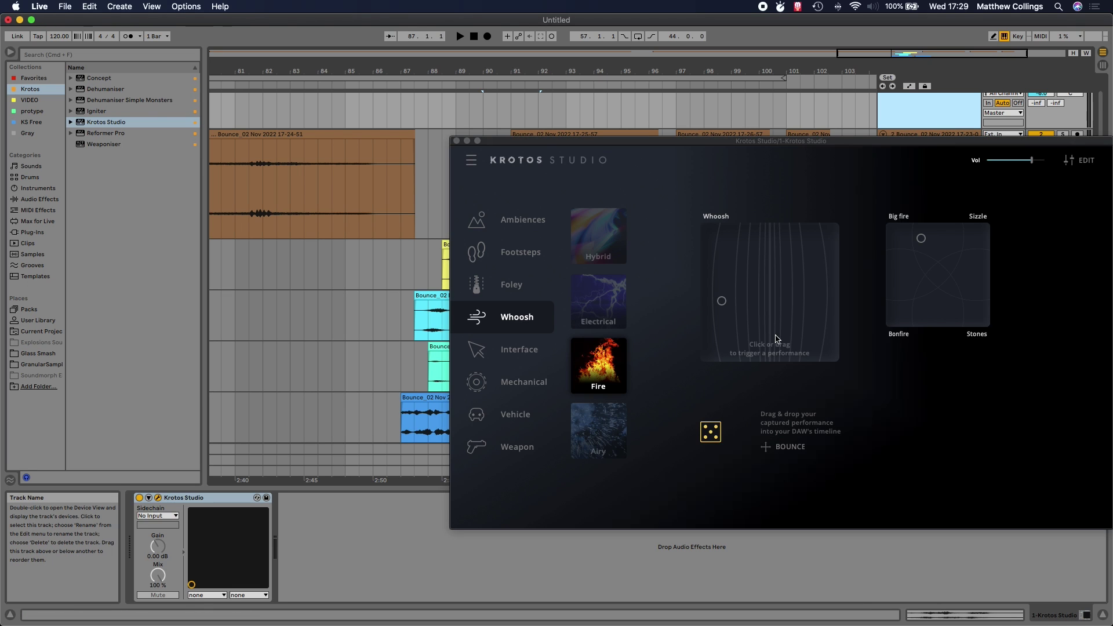
pyautogui.click(718, 306)
pyautogui.moveTo(721, 306)
pyautogui.mouseDown()
pyautogui.moveTo(798, 312)
pyautogui.moveTo(798, 290)
pyautogui.moveTo(741, 297)
pyautogui.moveTo(734, 312)
pyautogui.moveTo(821, 296)
pyautogui.mouseUp()
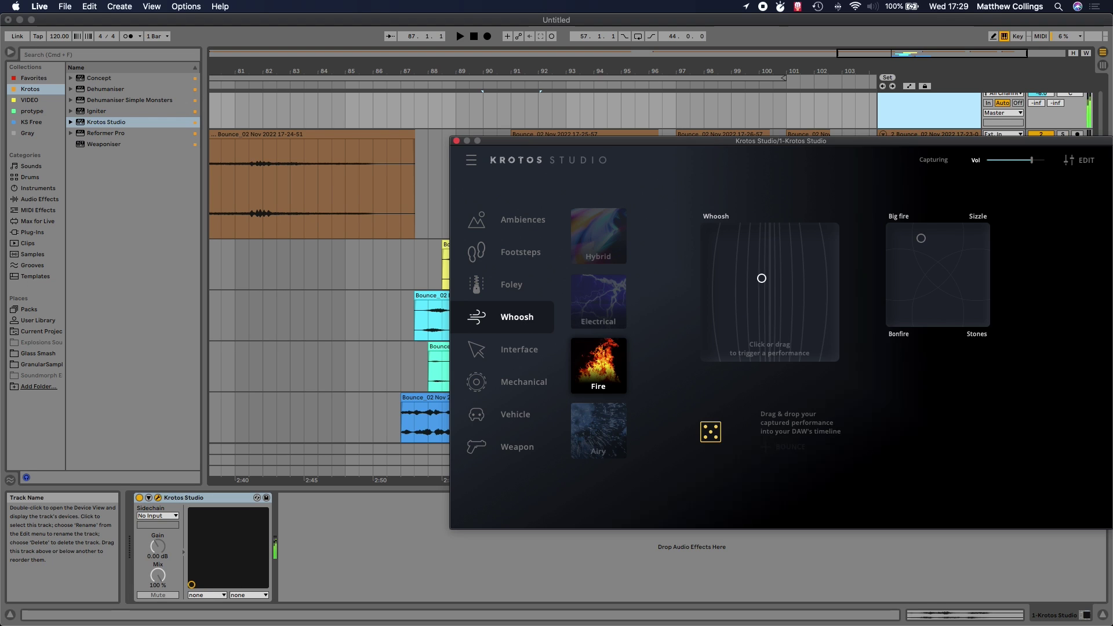
pyautogui.moveTo(761, 278)
pyautogui.mouseDown()
pyautogui.moveTo(831, 285)
pyautogui.moveTo(825, 302)
pyautogui.moveTo(784, 283)
pyautogui.moveTo(727, 289)
pyautogui.moveTo(820, 280)
pyautogui.moveTo(819, 295)
pyautogui.moveTo(801, 298)
pyautogui.moveTo(780, 272)
pyautogui.moveTo(750, 269)
pyautogui.moveTo(738, 294)
pyautogui.moveTo(756, 313)
pyautogui.moveTo(833, 302)
pyautogui.mouseUp()
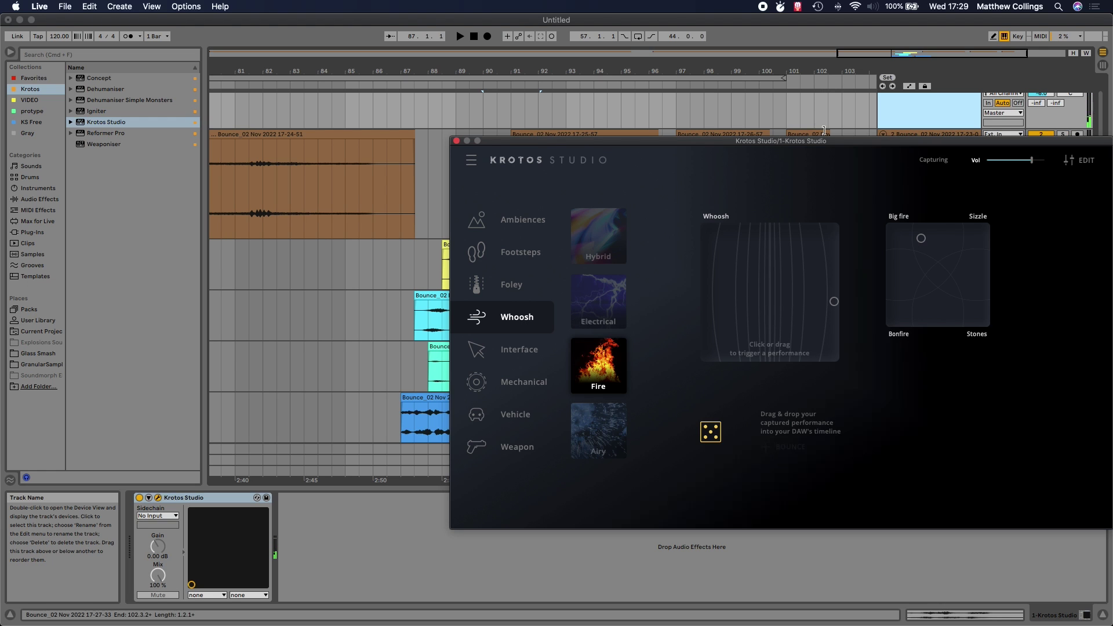
pyautogui.moveTo(831, 144); pyautogui.dragTo(946, 110)
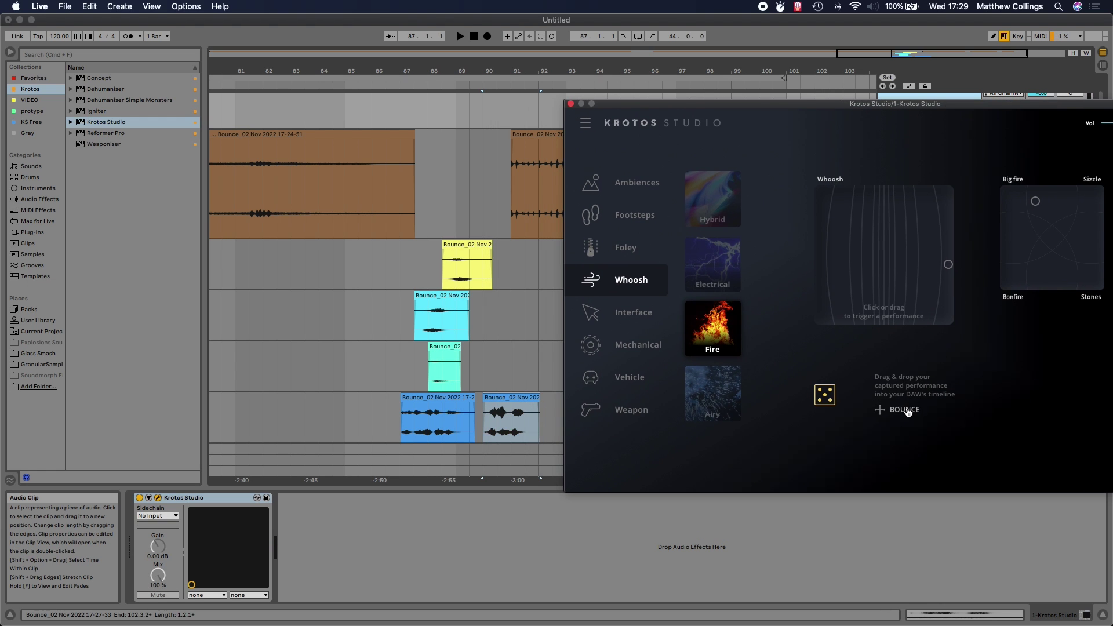
pyautogui.moveTo(904, 410); pyautogui.dragTo(552, 419)
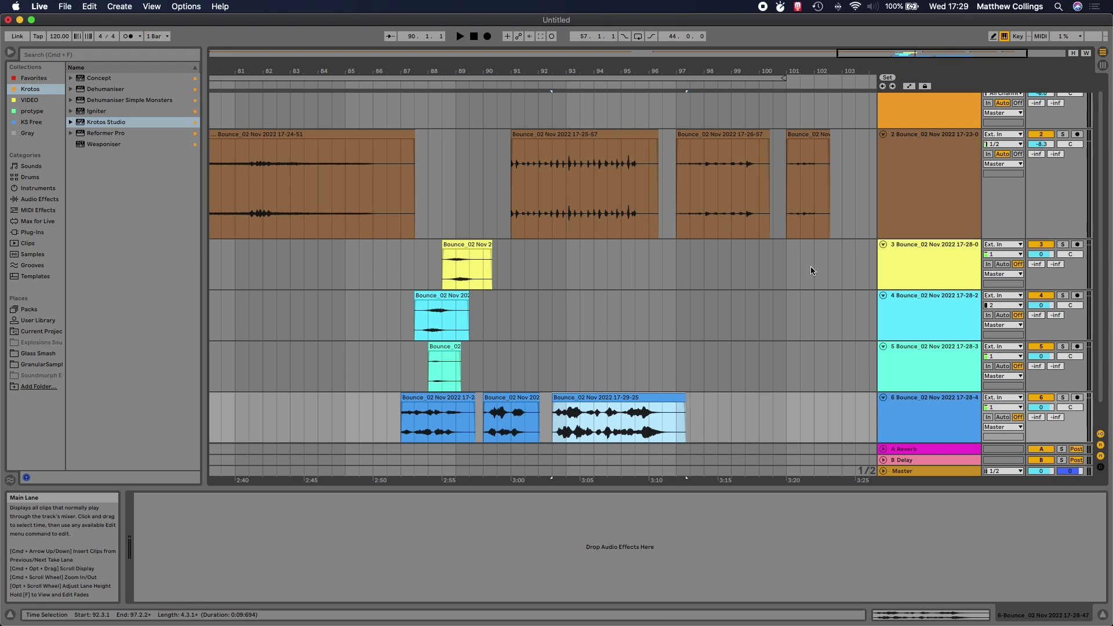
pyautogui.click(921, 109)
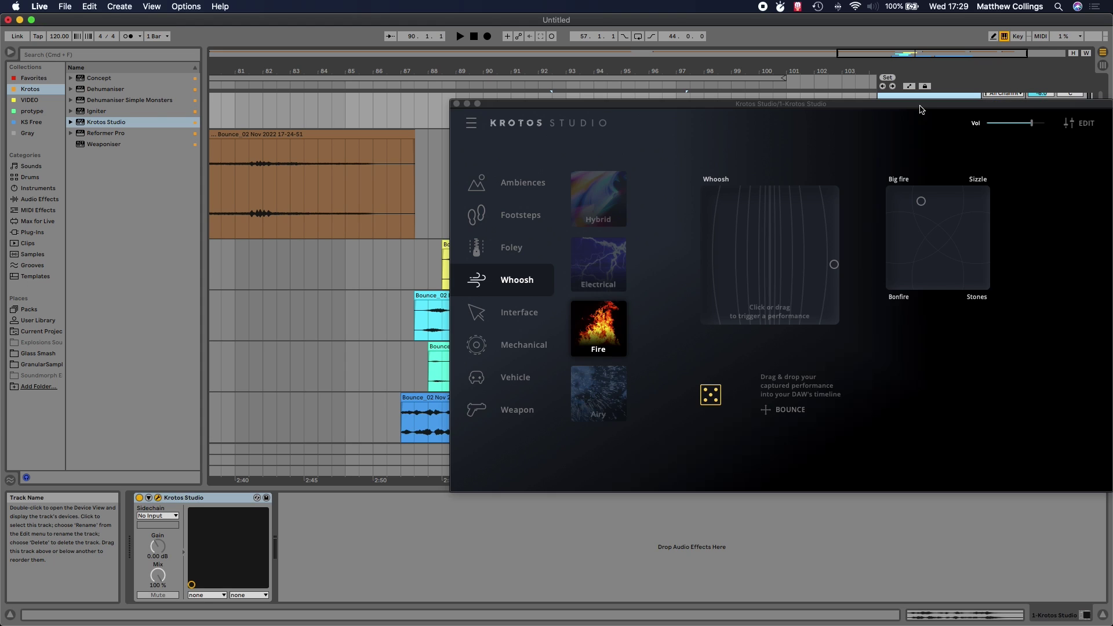
pyautogui.hscroll(5, 347, 338)
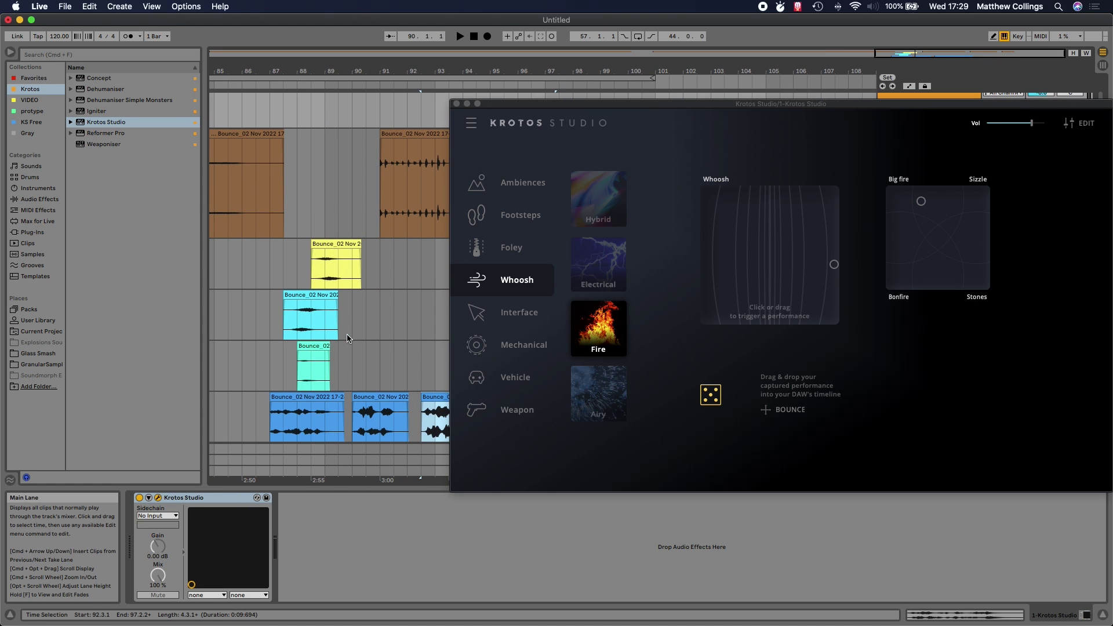
pyautogui.moveTo(737, 108); pyautogui.dragTo(711, 151)
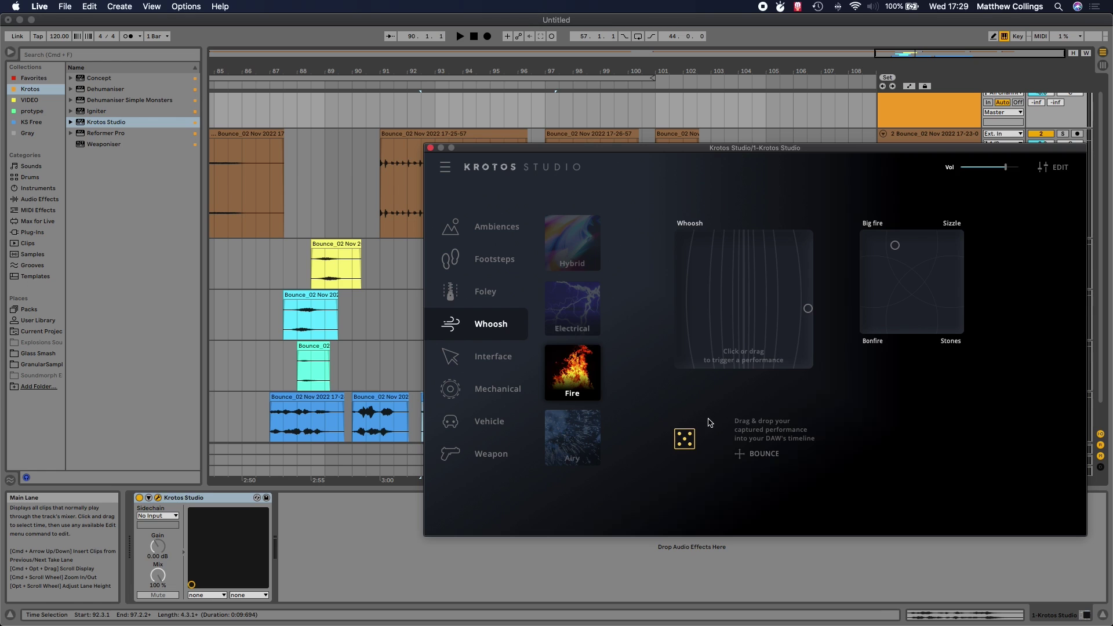
pyautogui.moveTo(685, 149); pyautogui.dragTo(678, 151)
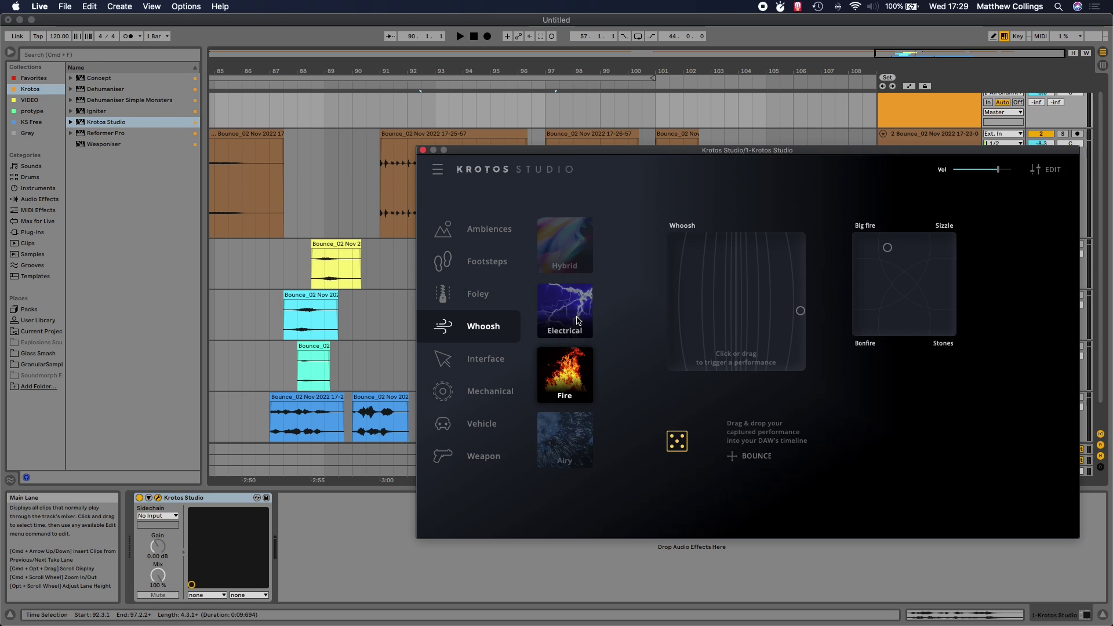
pyautogui.click(481, 293)
pyautogui.click(486, 264)
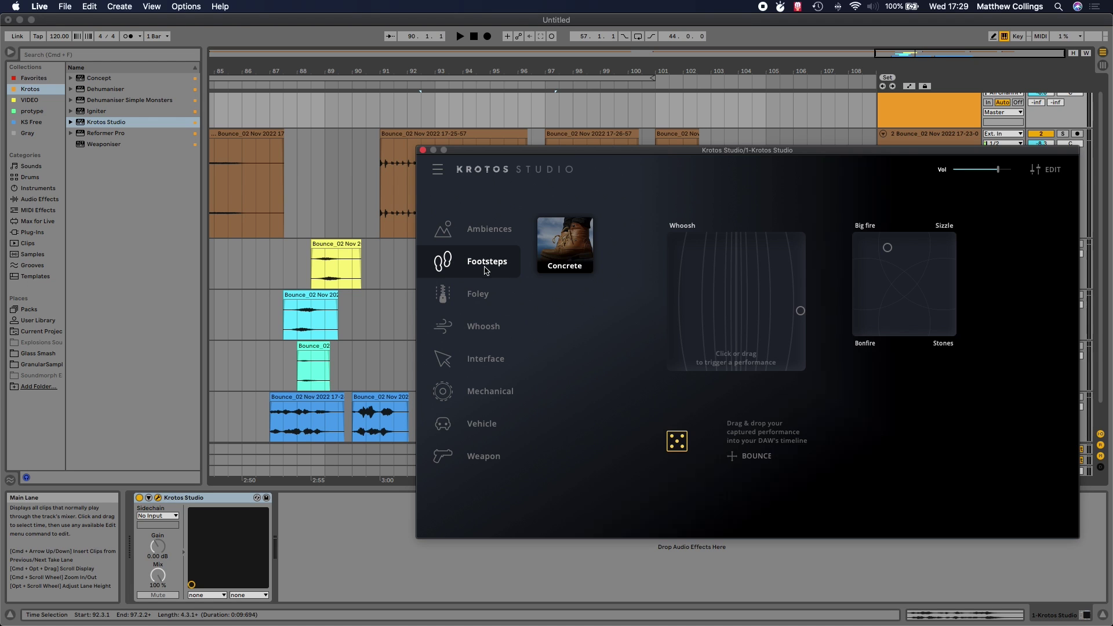
pyautogui.click(489, 239)
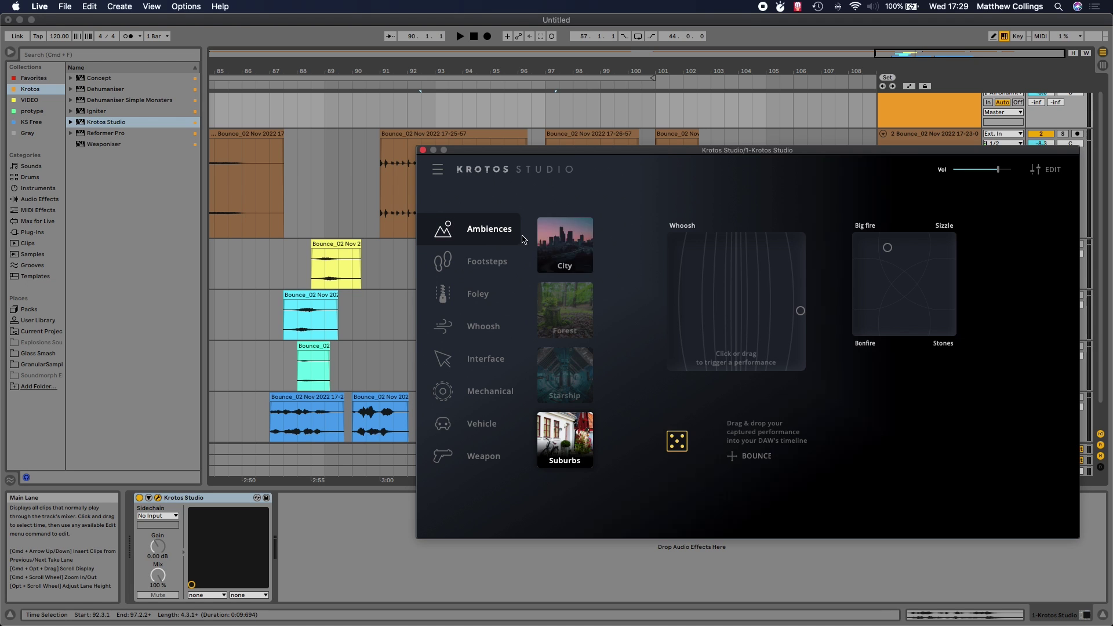
pyautogui.click(485, 262)
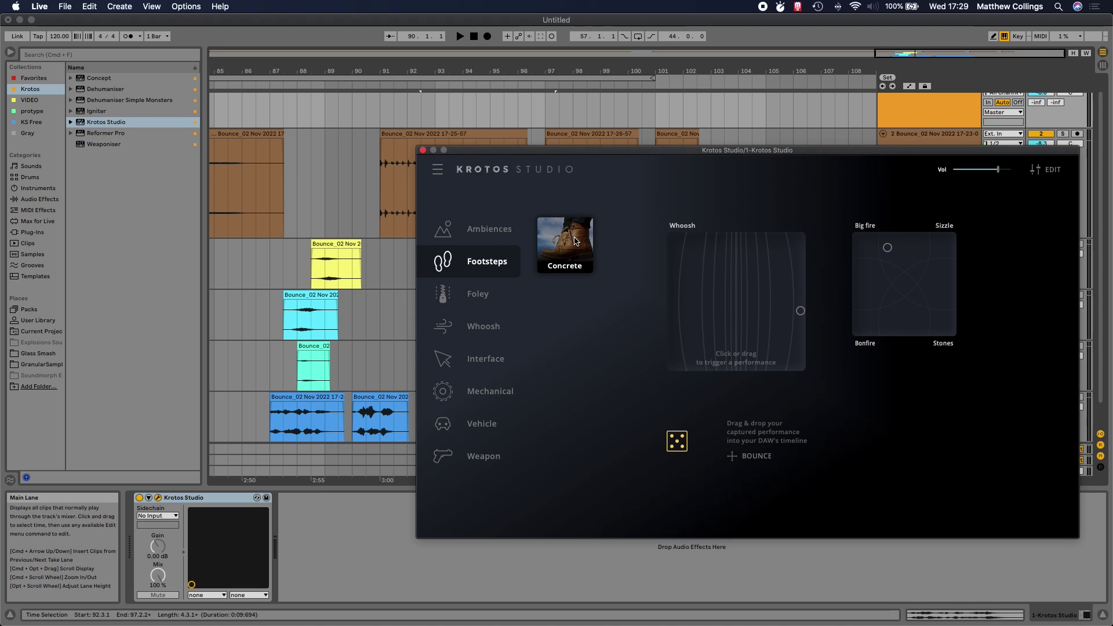
pyautogui.click(479, 295)
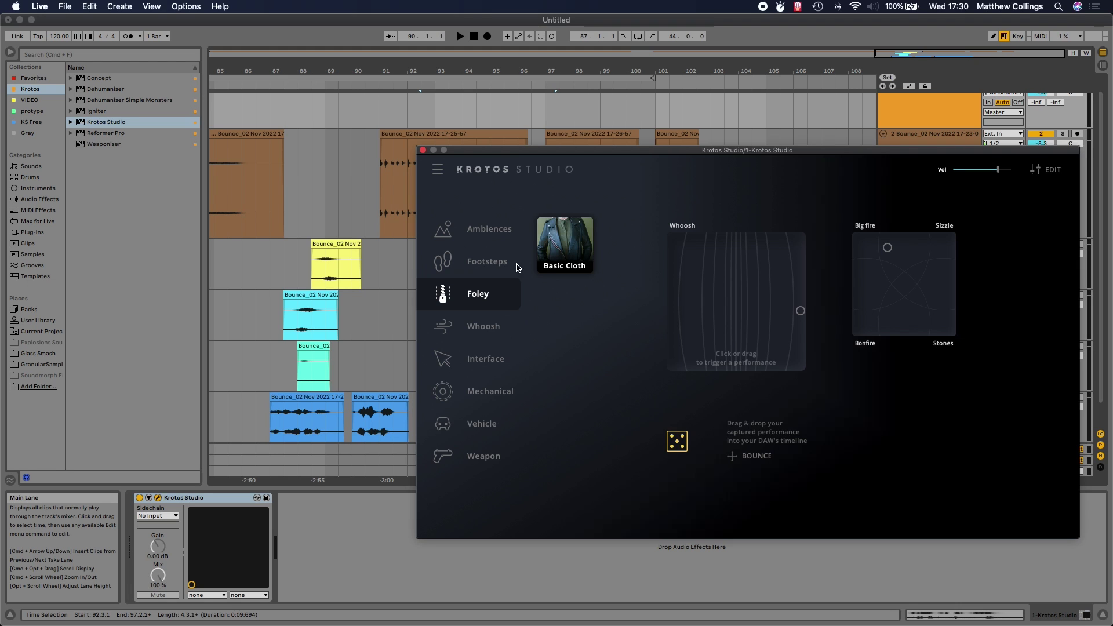
pyautogui.click(489, 328)
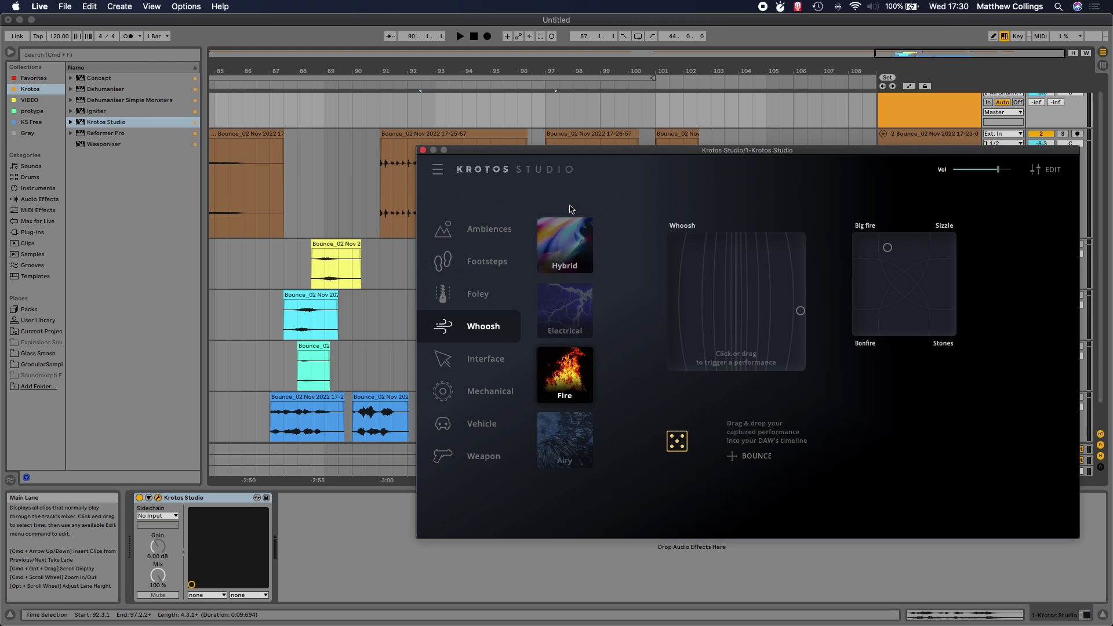
# - Try the unavailable Interface category and Variation Control, dismissing both preview notices
pyautogui.click(485, 361)
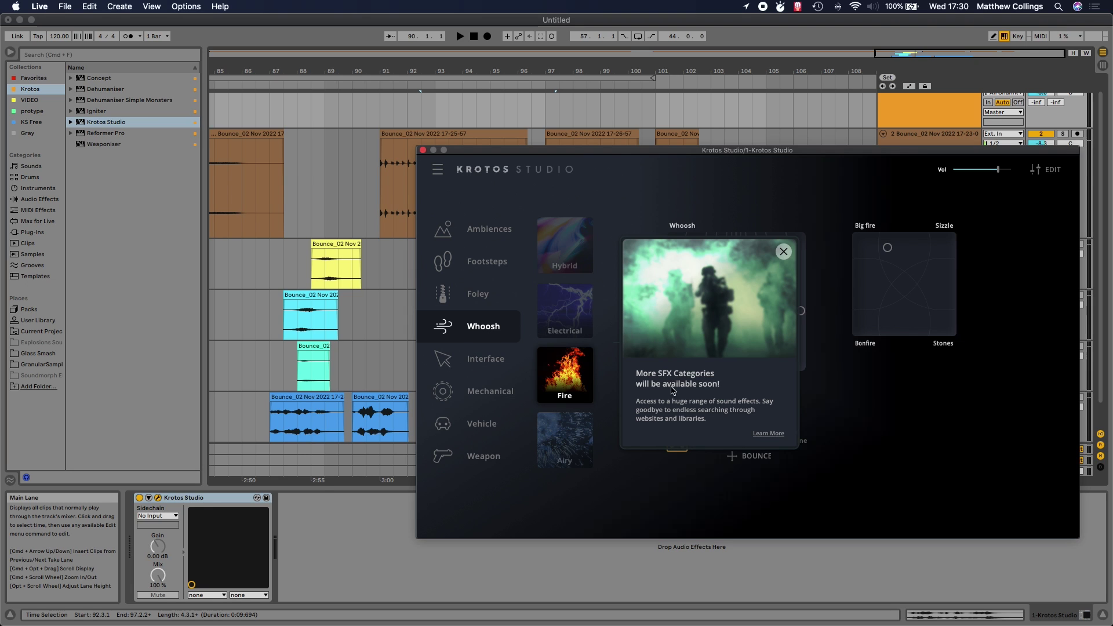
pyautogui.click(784, 251)
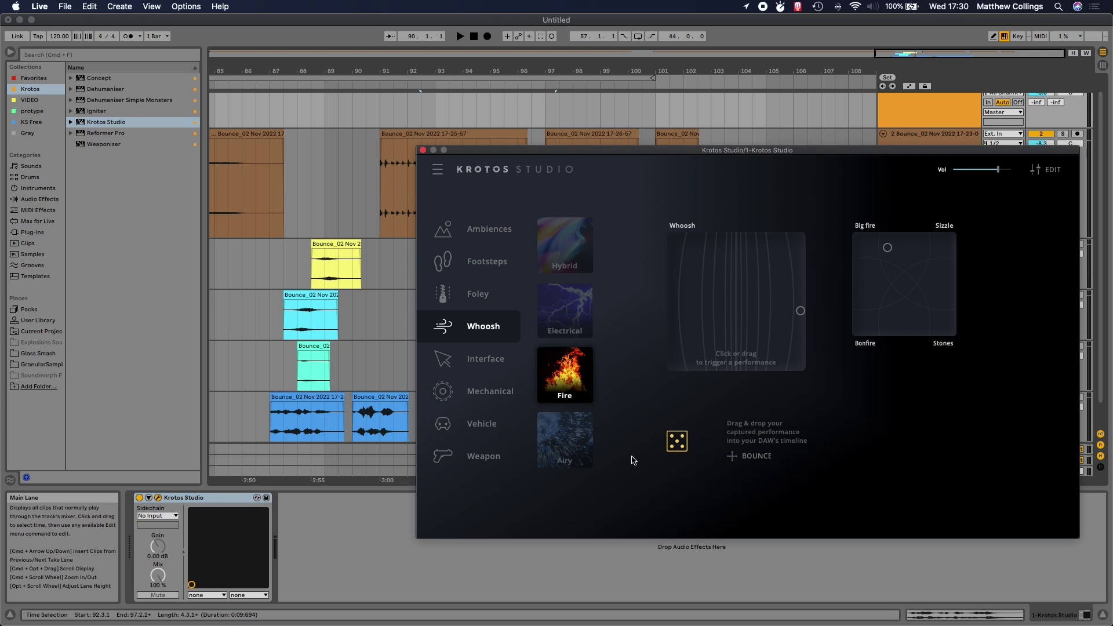
pyautogui.click(678, 441)
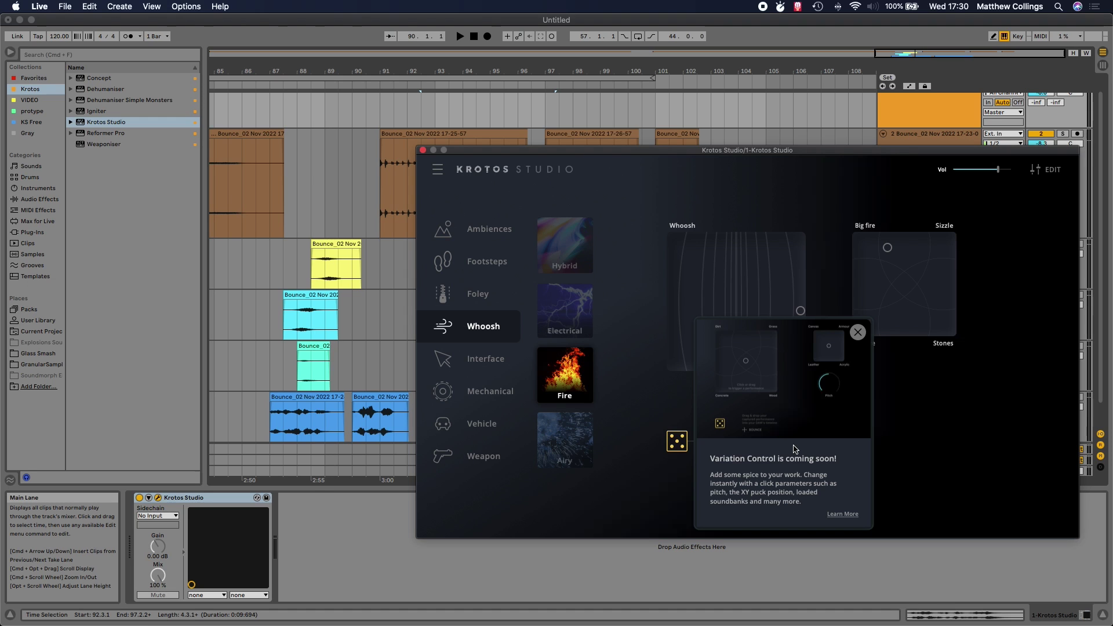
pyautogui.click(857, 333)
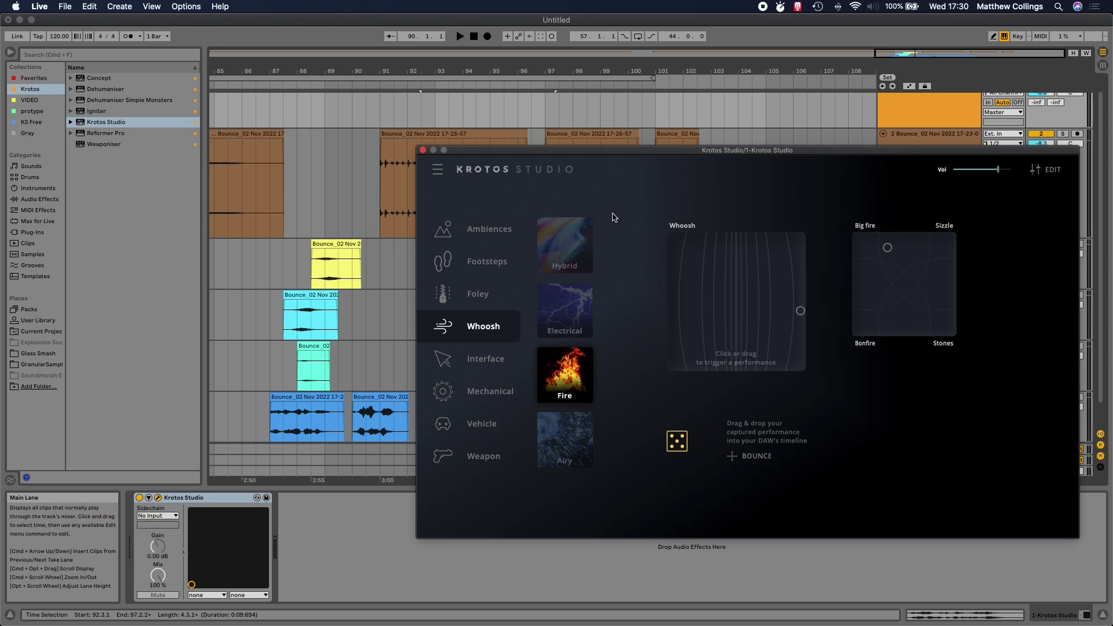
# - Switch to the Footsteps category and load the Concrete preset
pyautogui.moveTo(640, 152); pyautogui.dragTo(639, 150)
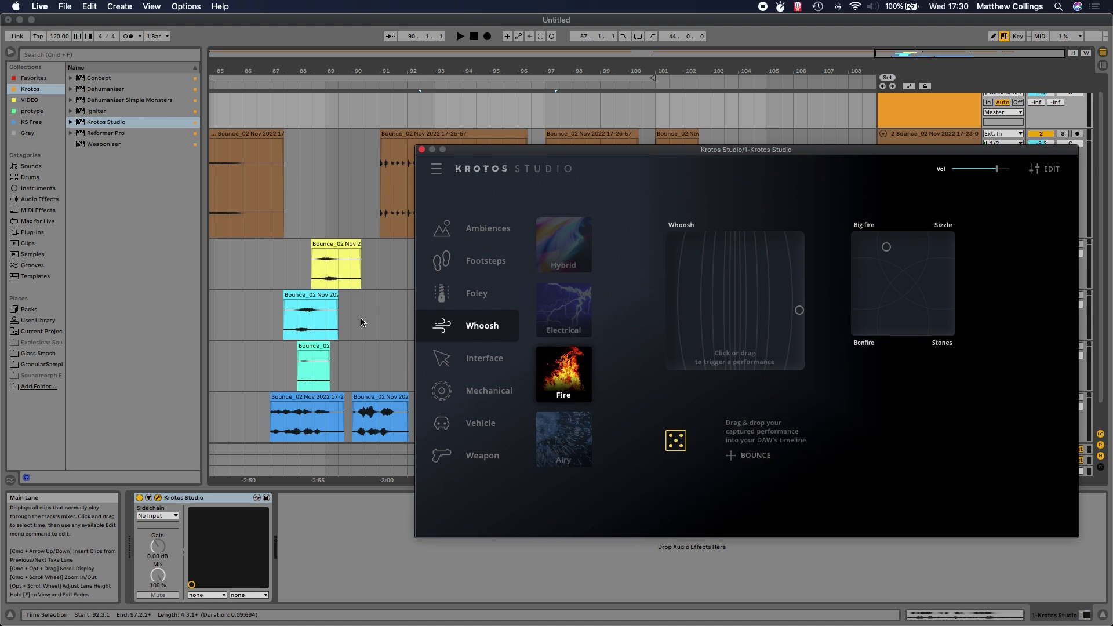
pyautogui.click(485, 261)
pyautogui.click(583, 233)
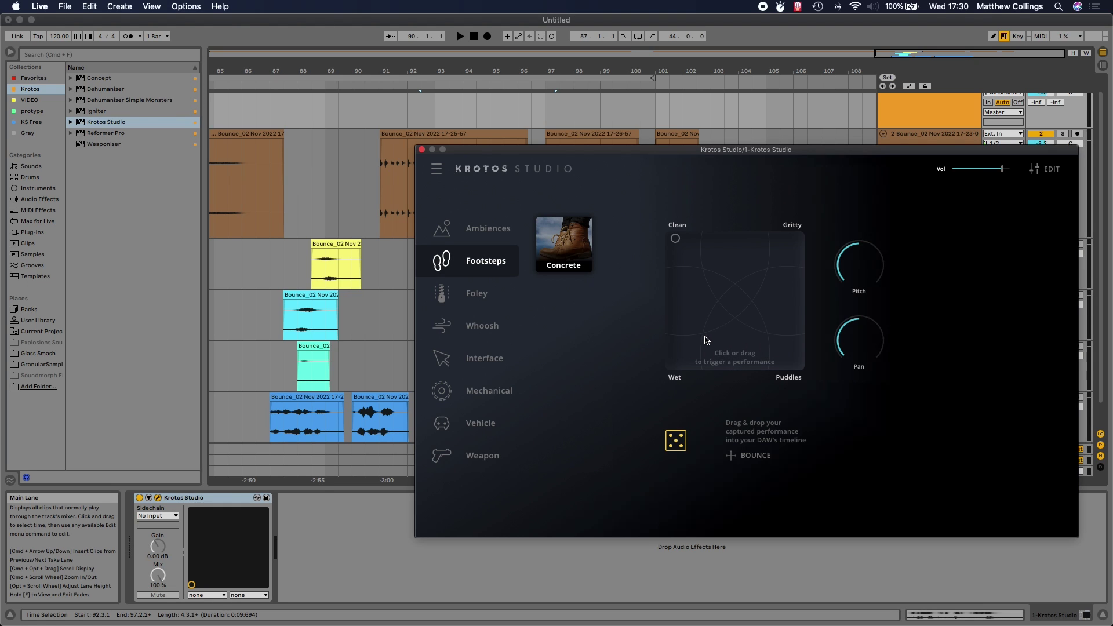